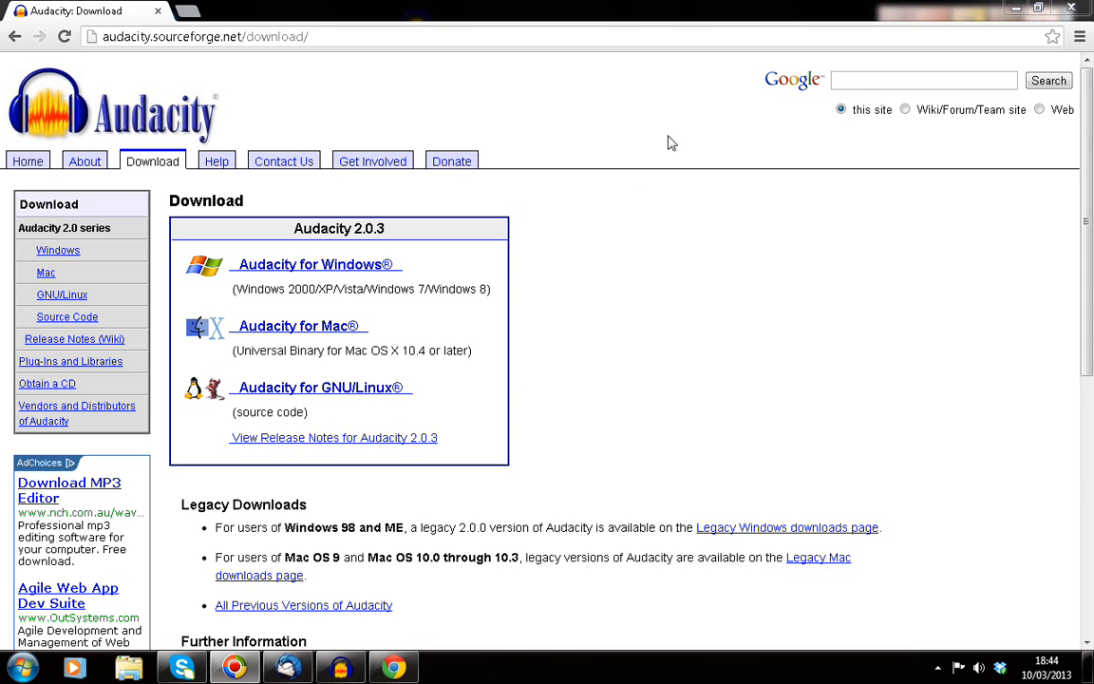
Step: Minimize Chrome, which shows the Audacity 2.0.3 download page, to reveal the desktop
{"action": "left_click", "coordinate": [1015, 10]}
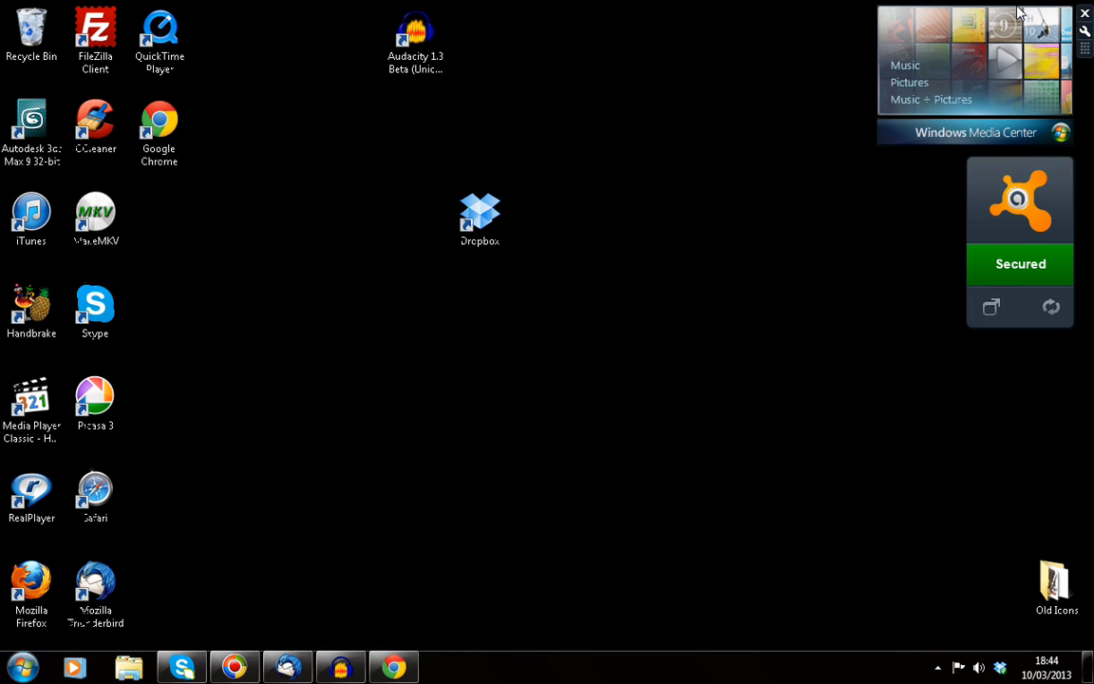
Step: Restore Audacity with an empty project and lower the recording input level to about 0.6
{"action": "left_click", "coordinate": [342, 668]}
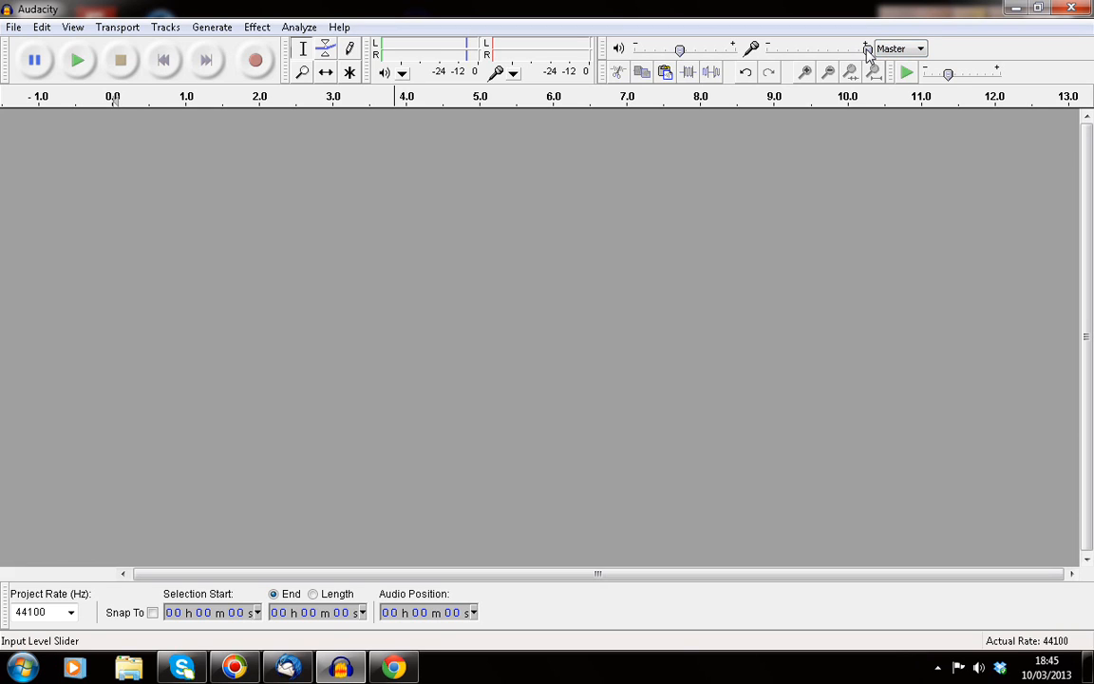
{"action": "mouse_move", "coordinate": [867, 49]}
{"action": "left_mouse_down"}
{"action": "mouse_move", "coordinate": [830, 63]}
{"action": "mouse_move", "coordinate": [864, 61]}
{"action": "left_mouse_up"}
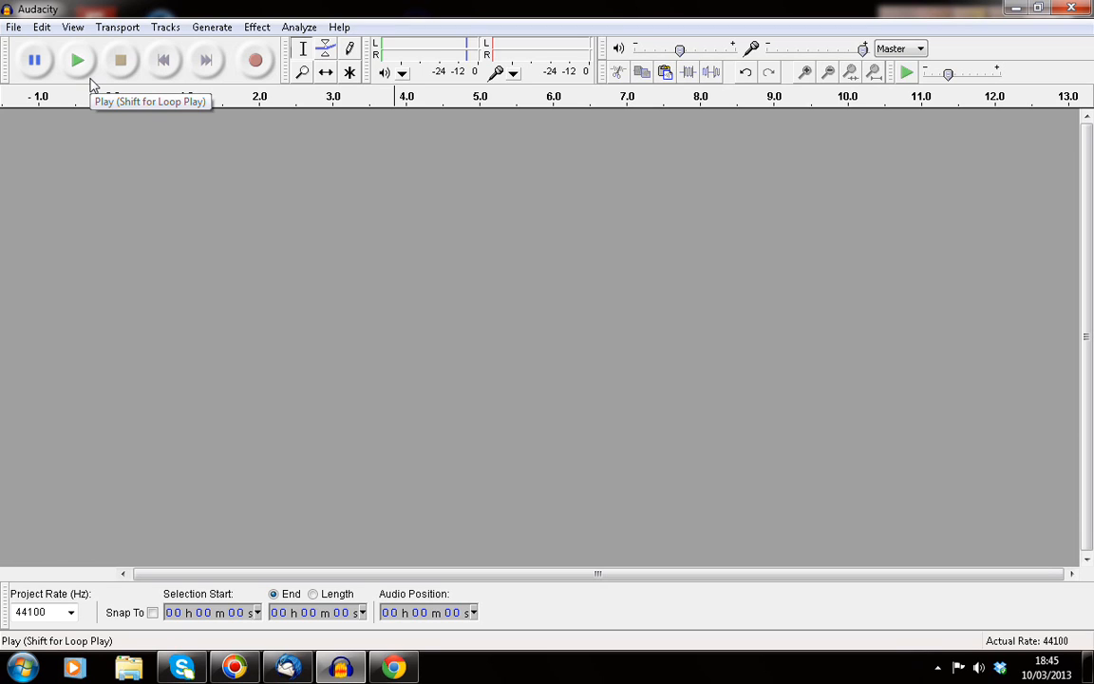
Step: Record about 16 seconds of stereo speech, pausing once and resuming before stopping
{"action": "left_click", "coordinate": [256, 67]}
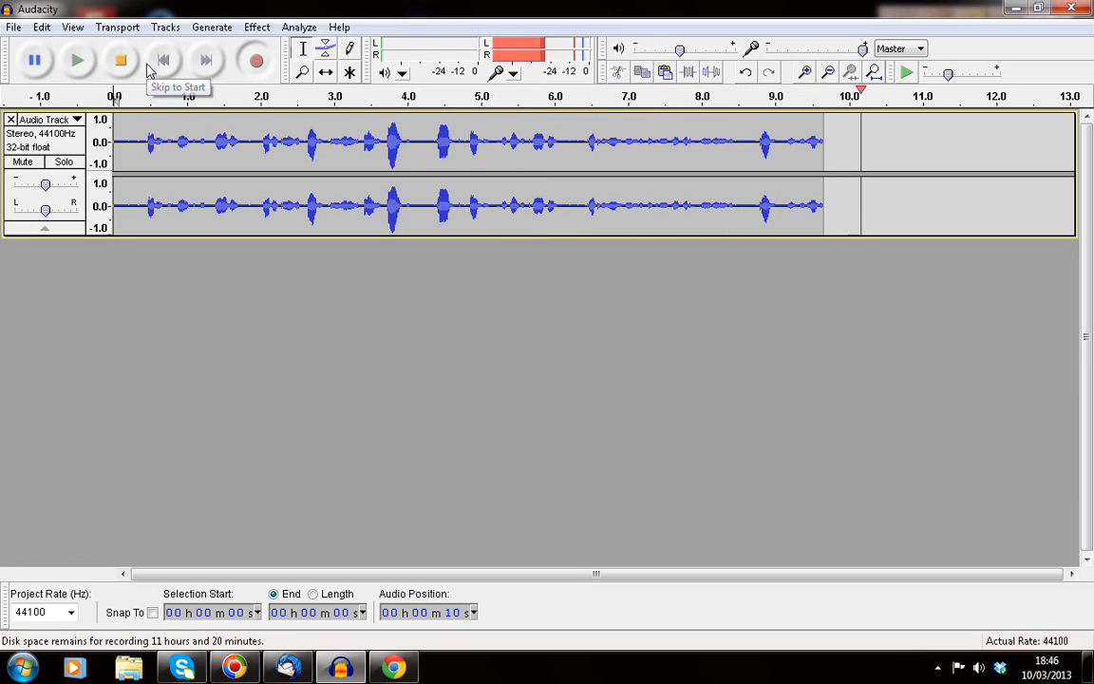
{"action": "left_click", "coordinate": [36, 61]}
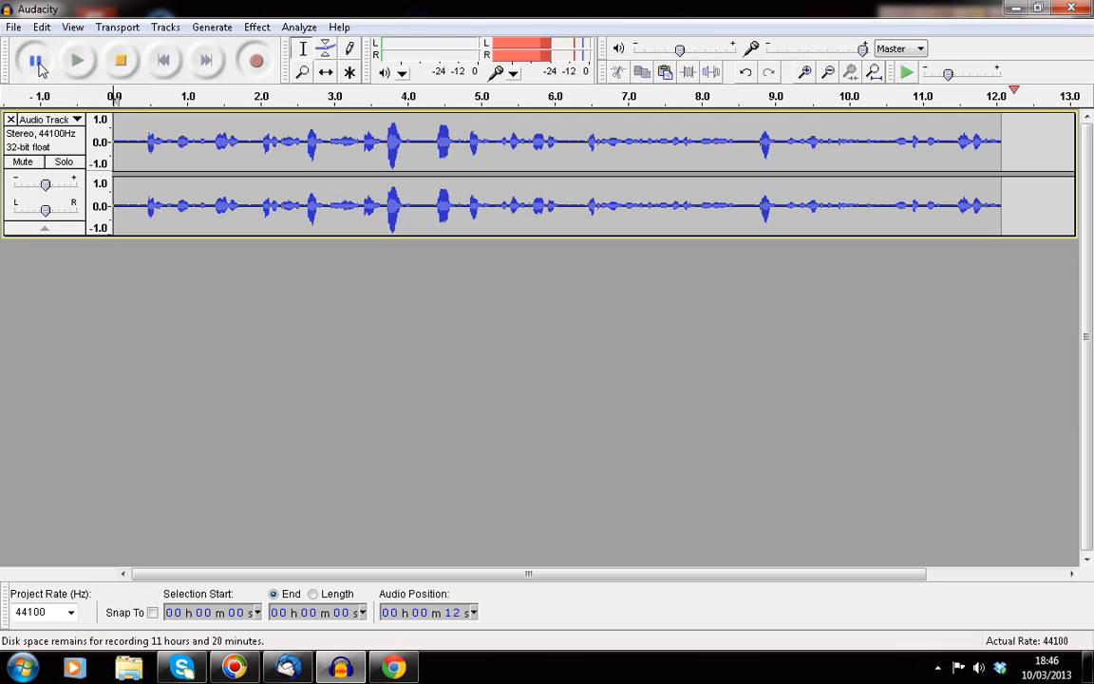
{"action": "left_click", "coordinate": [36, 60]}
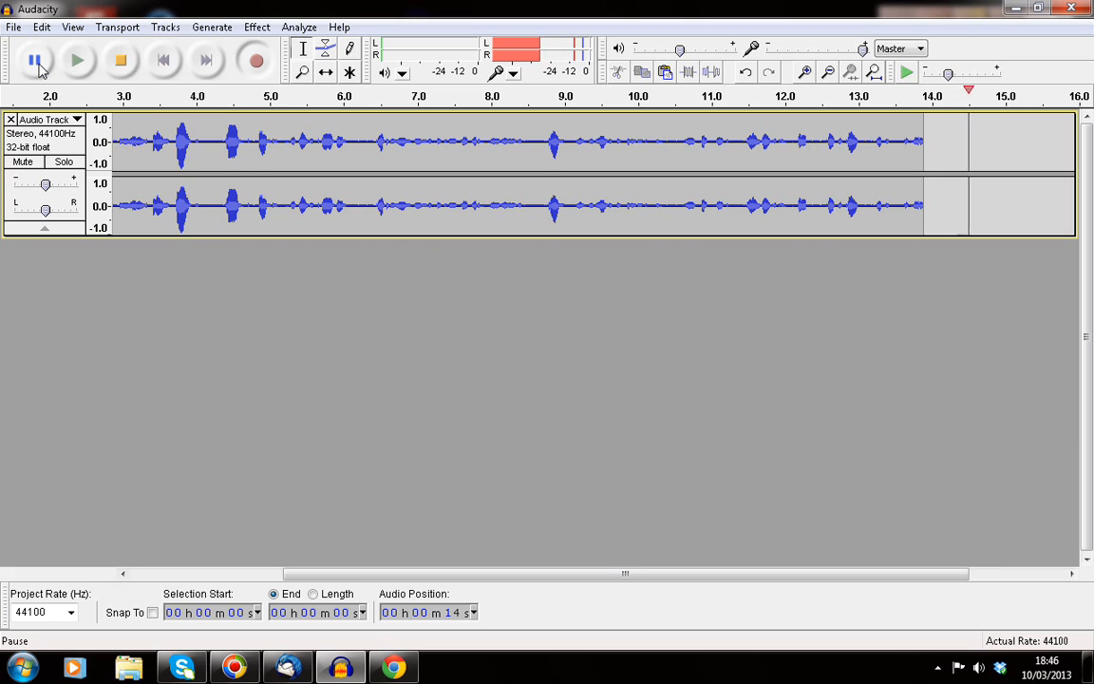
{"action": "left_click", "coordinate": [129, 67]}
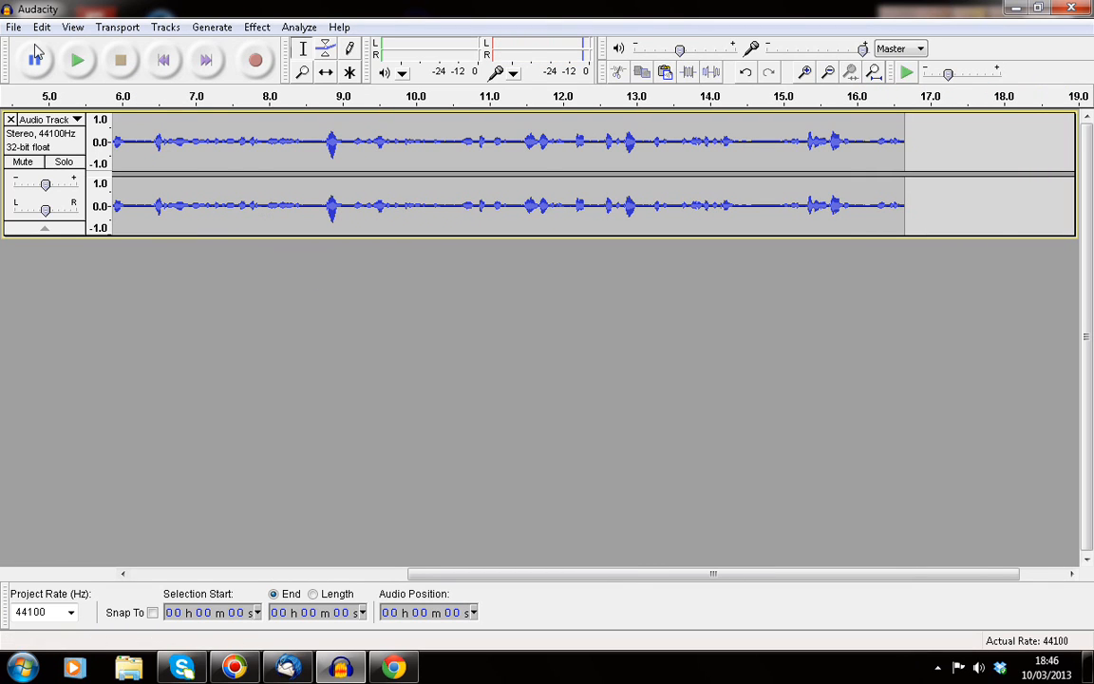
Step: Play back the recording, then select and replay the stretch from about 2.6 to 4.3 seconds
{"action": "left_click", "coordinate": [79, 63]}
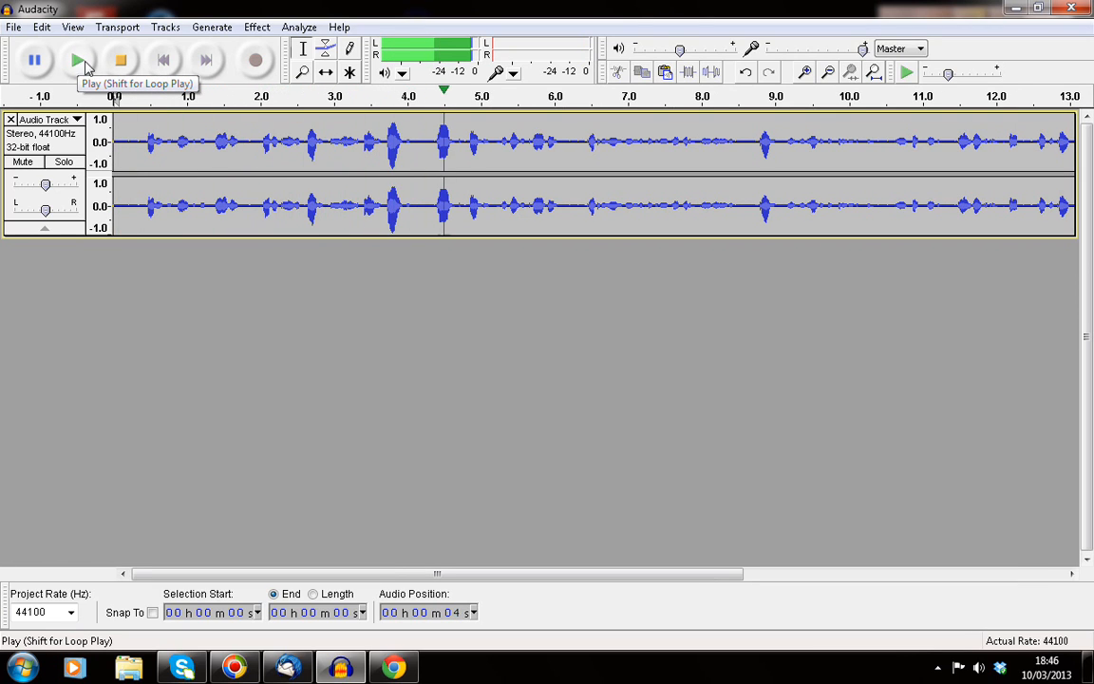
{"action": "left_click", "coordinate": [123, 61]}
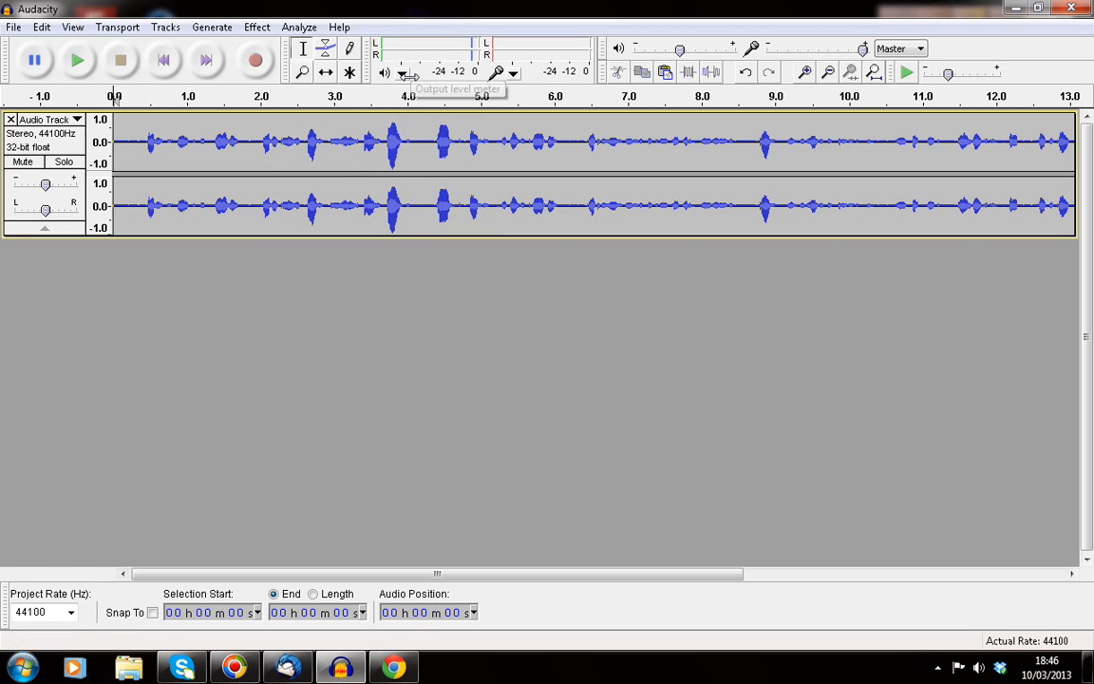
{"action": "left_click_drag", "start_coordinate": [329, 119], "coordinate": [425, 133]}
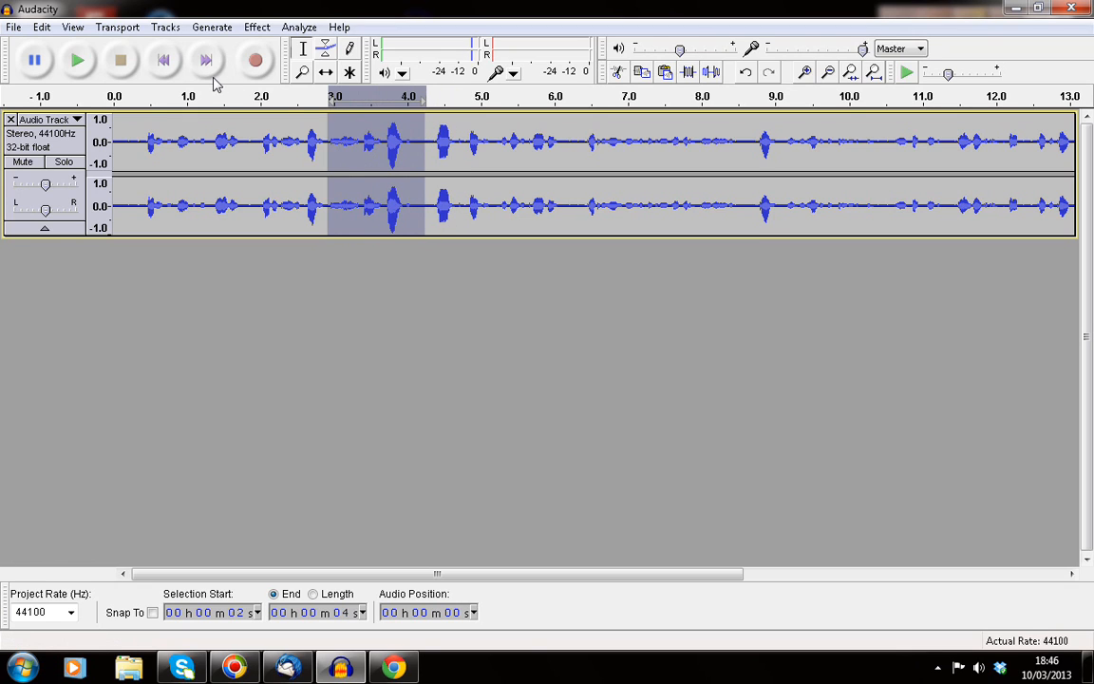
{"action": "left_click", "coordinate": [79, 68]}
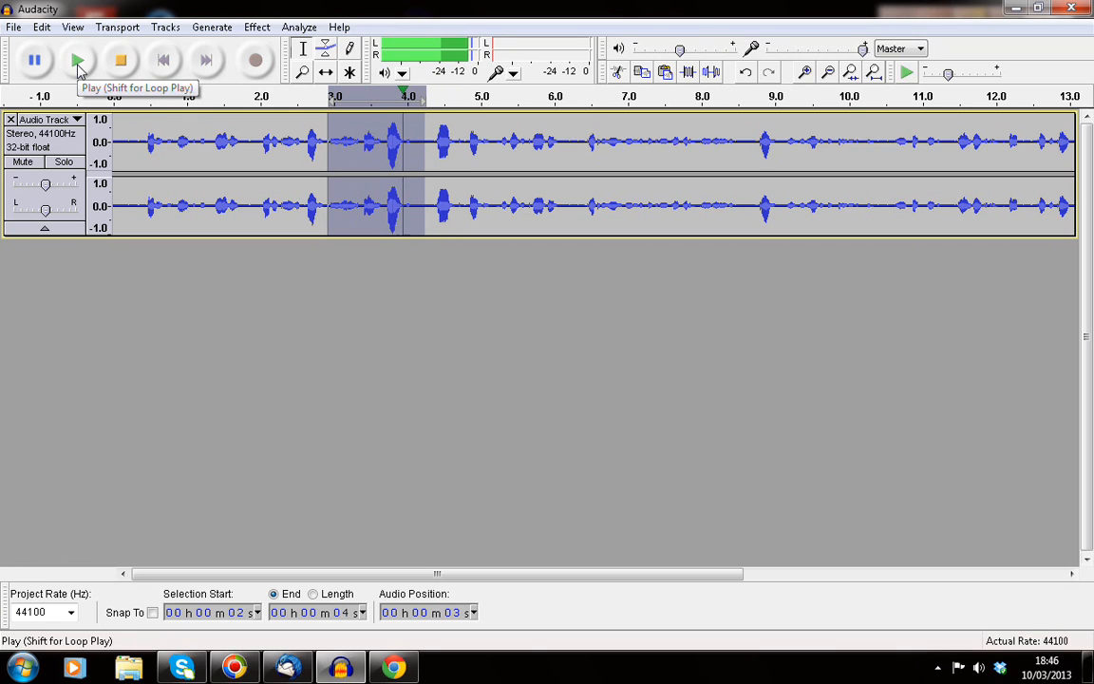
{"action": "left_click_drag", "start_coordinate": [304, 127], "coordinate": [422, 129]}
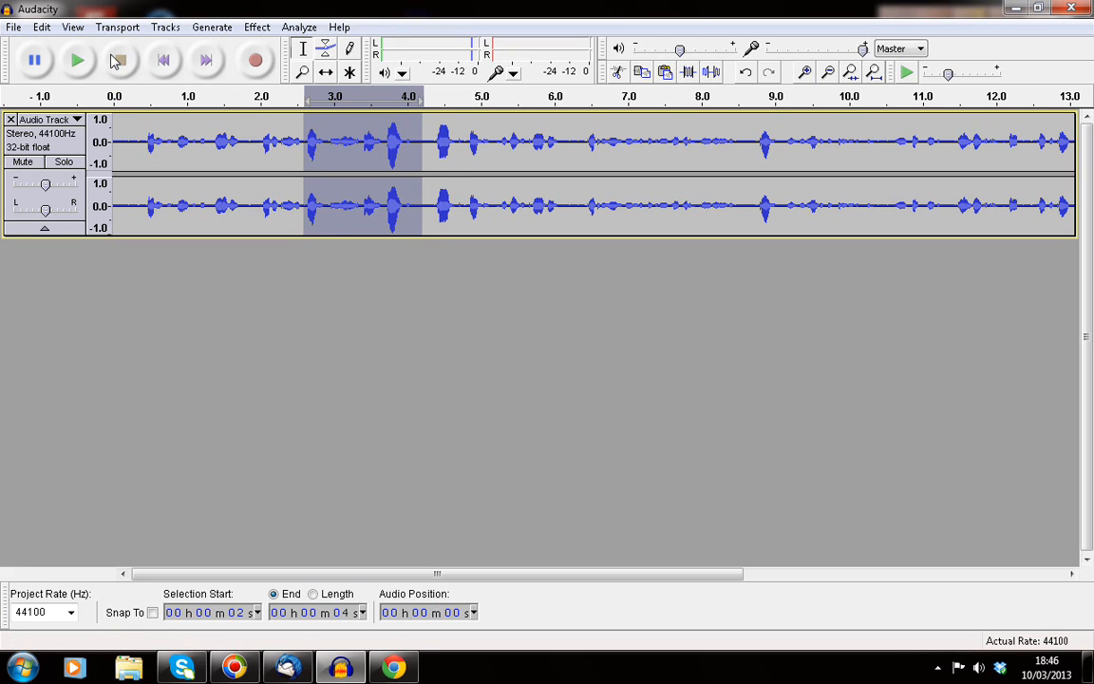
{"action": "left_click", "coordinate": [80, 63]}
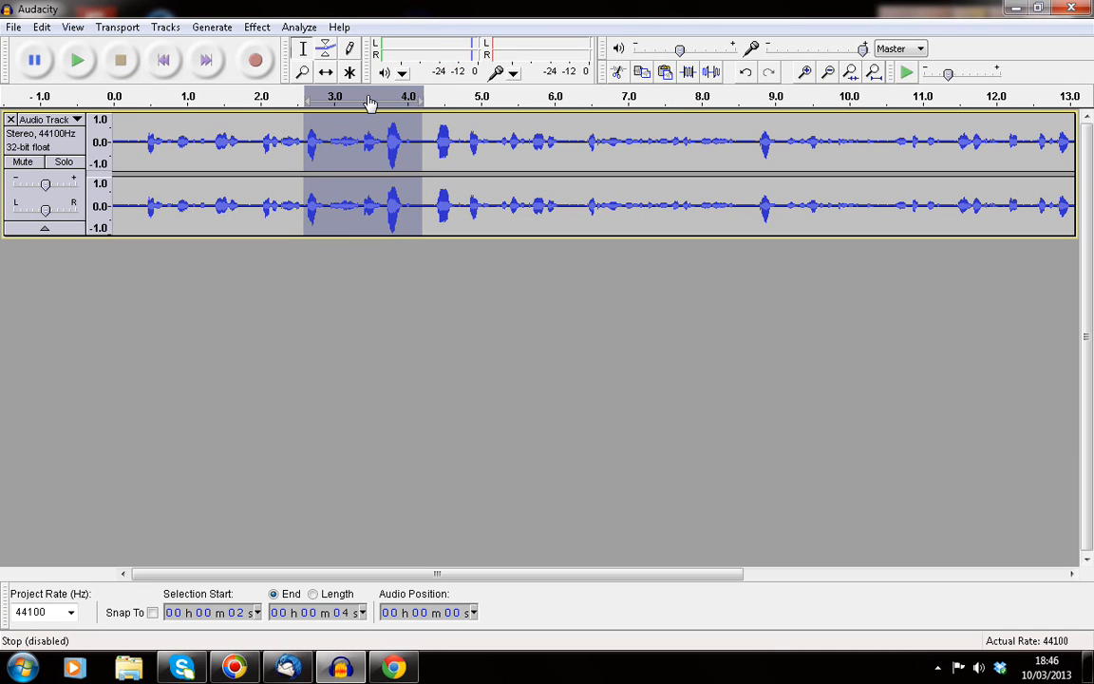
Step: Copy the selected 2.6–4.3 s stretch and start a new empty project
{"action": "left_click", "coordinate": [42, 27]}
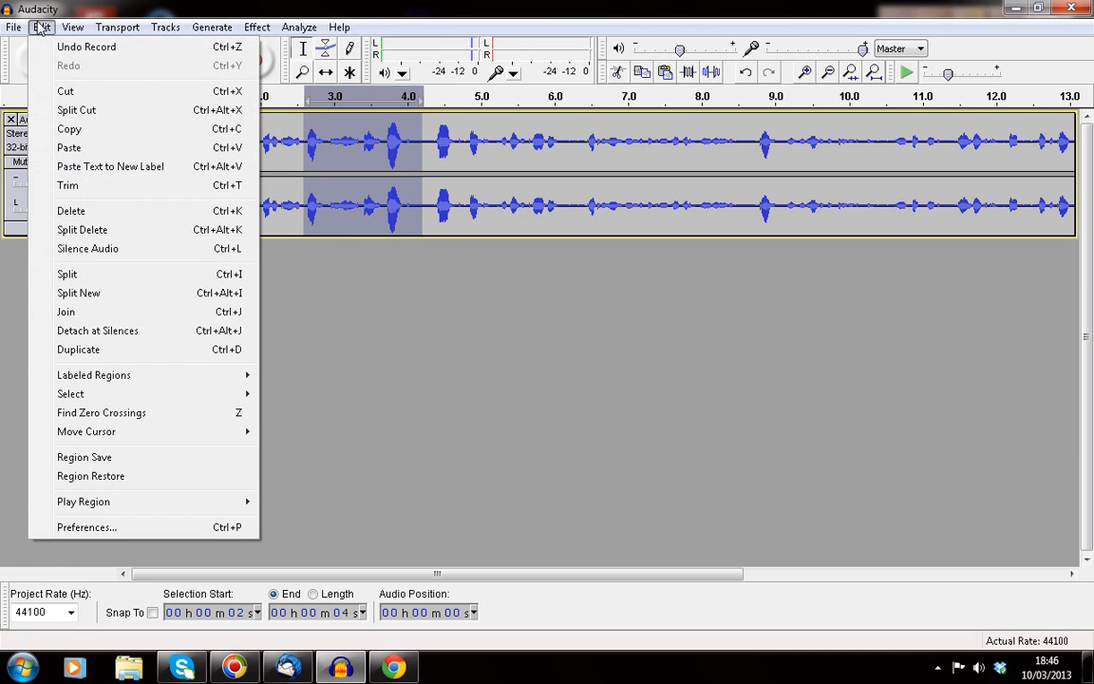
{"action": "left_click", "coordinate": [74, 130]}
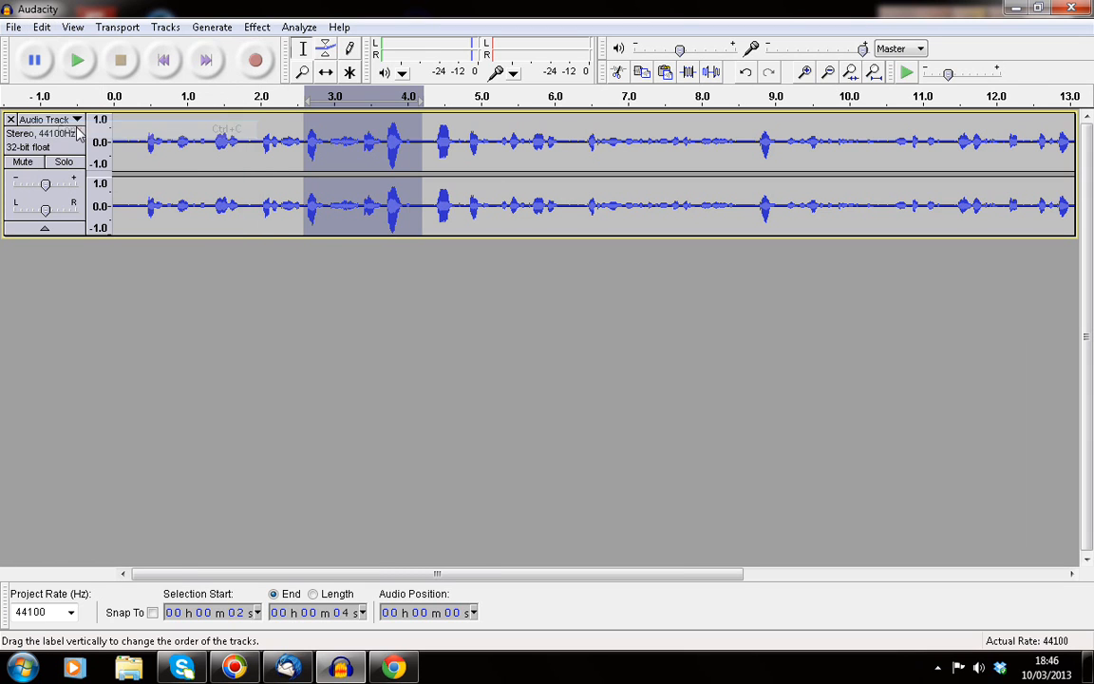
{"action": "left_click", "coordinate": [14, 28]}
{"action": "left_click", "coordinate": [28, 48]}
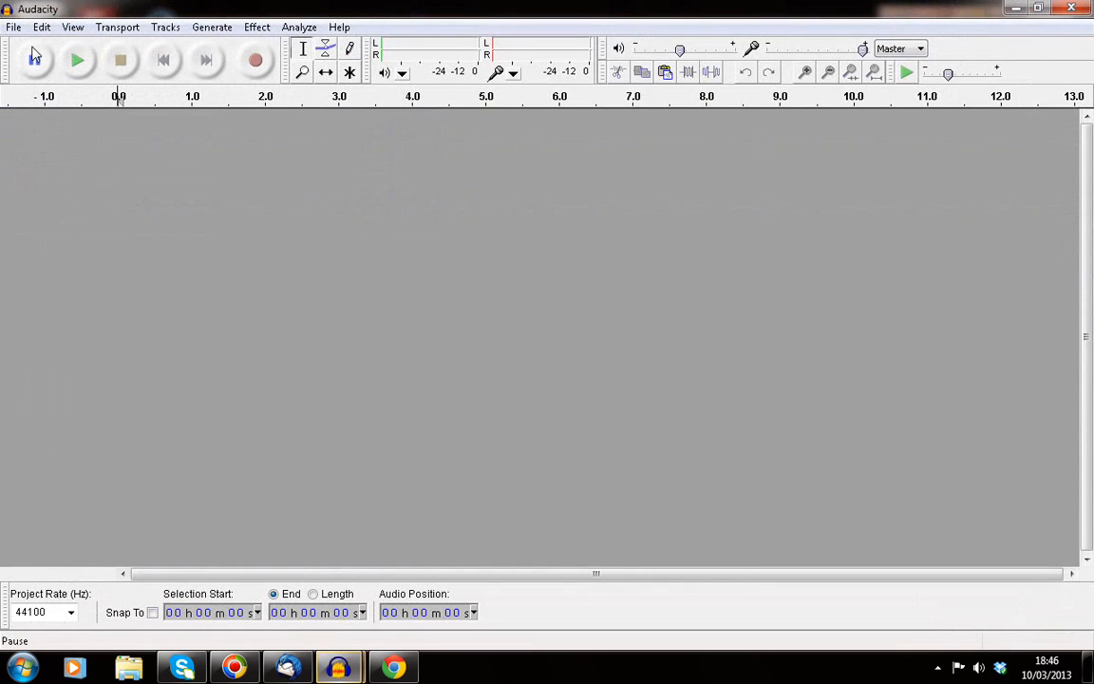
Step: Paste the copied clip into the new project as its own track and play it
{"action": "left_click", "coordinate": [13, 28]}
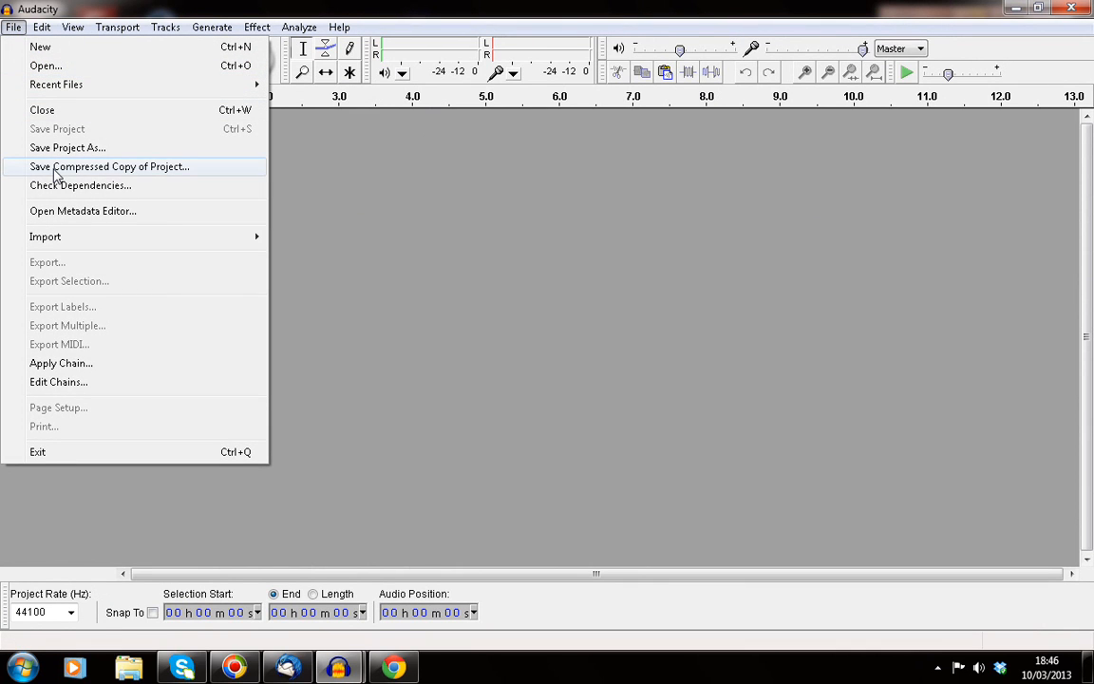
{"action": "mouse_move", "coordinate": [42, 27]}
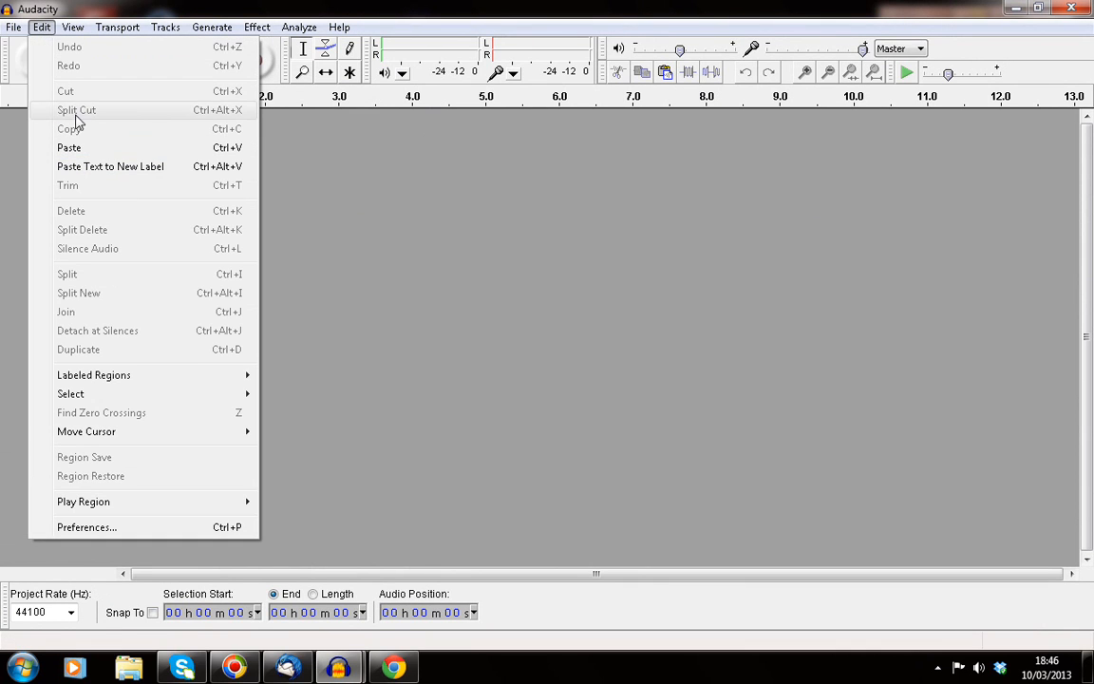
{"action": "left_click", "coordinate": [69, 147]}
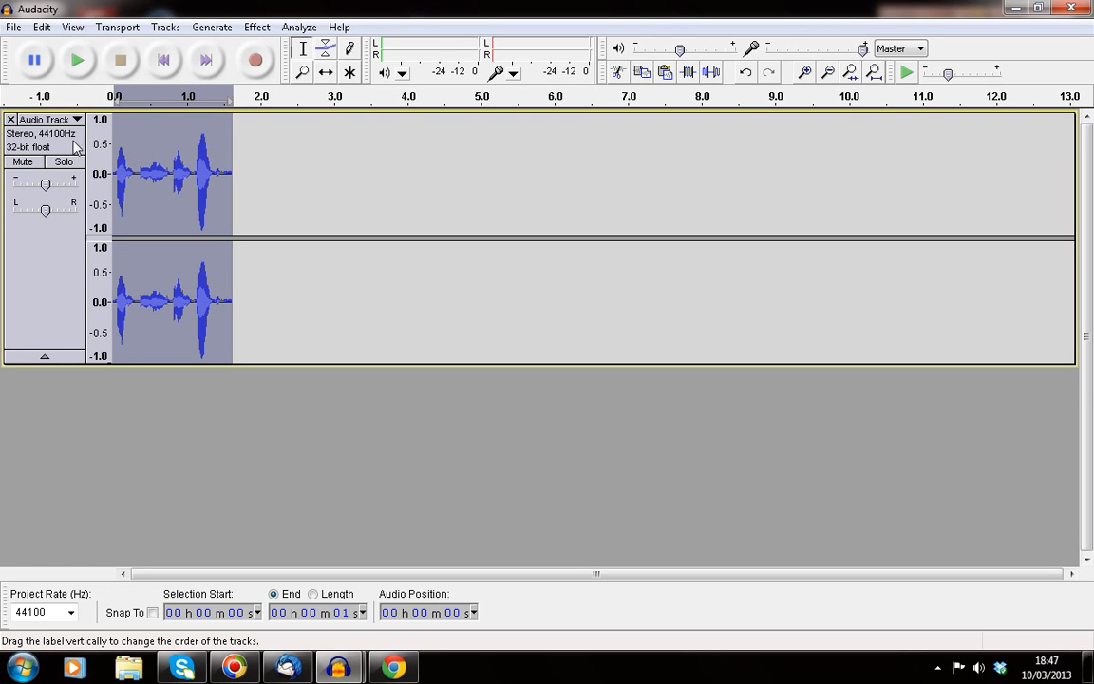
{"action": "left_click", "coordinate": [79, 62]}
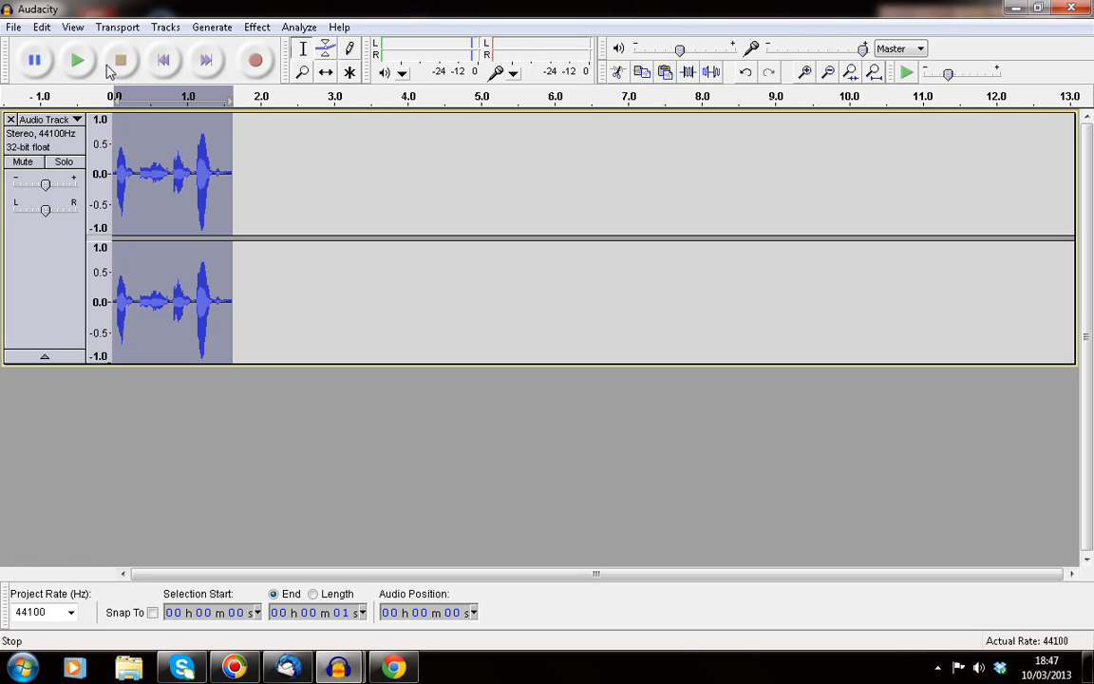
{"action": "left_click", "coordinate": [256, 28]}
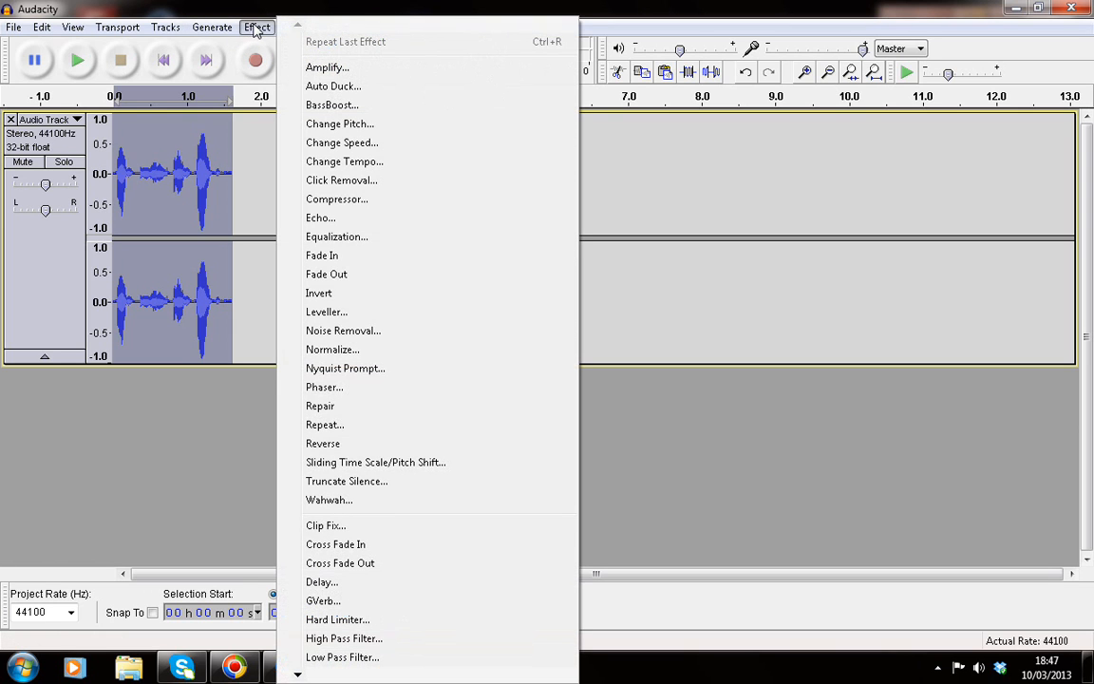
{"action": "left_click", "coordinate": [317, 143]}
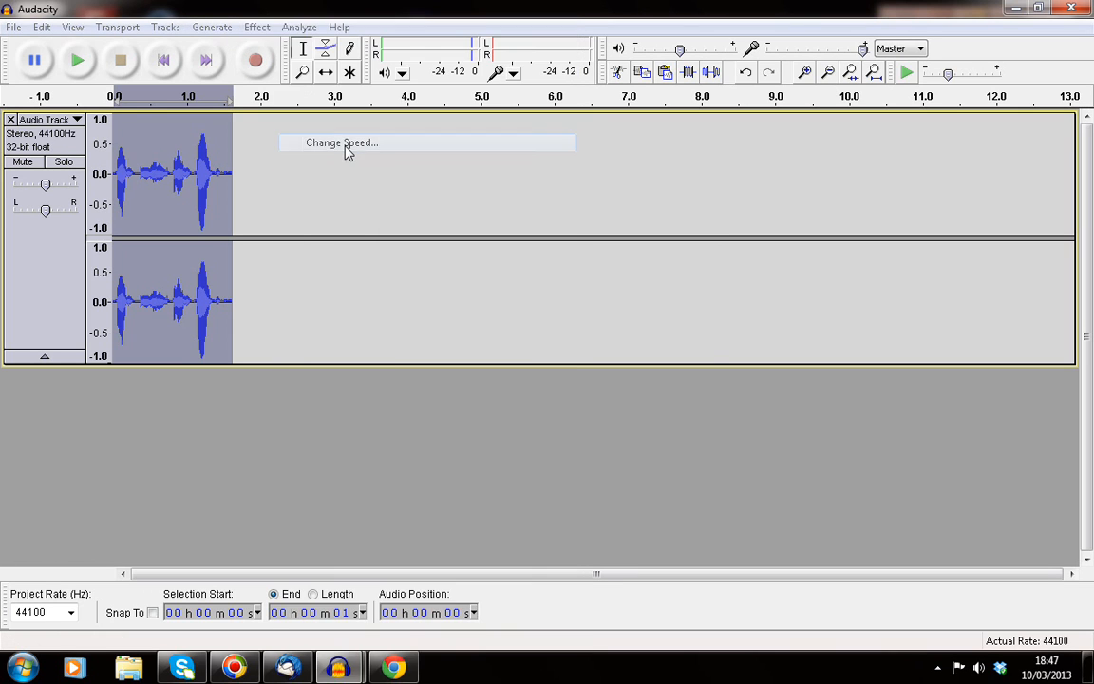
{"action": "left_click", "coordinate": [629, 348]}
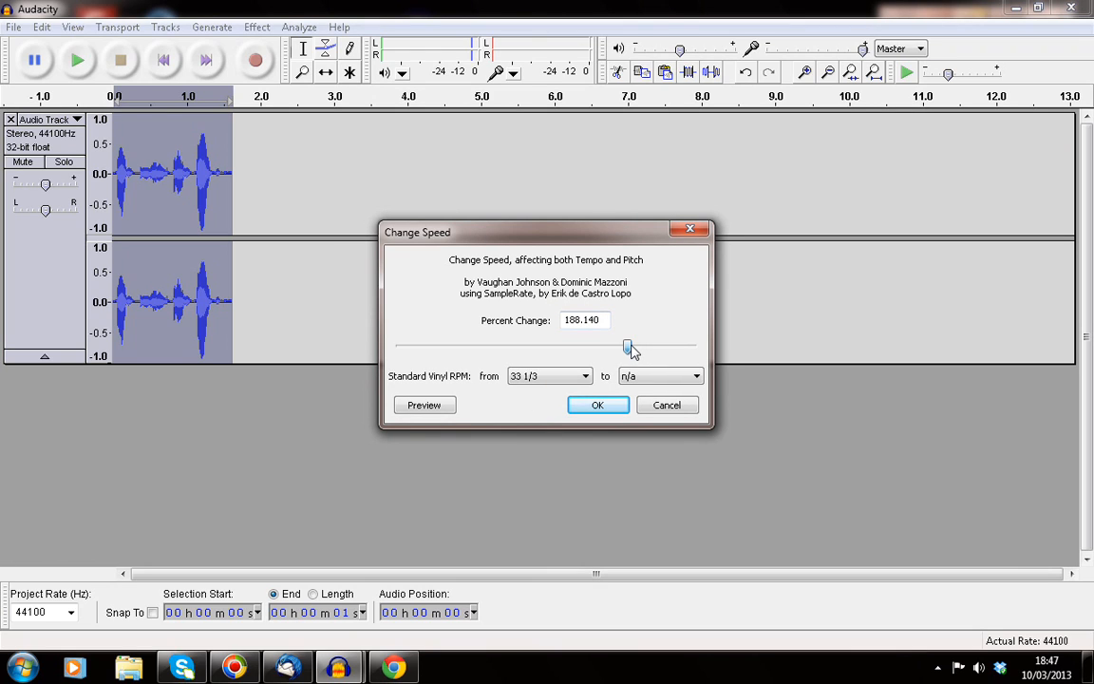
{"action": "left_click_drag", "start_coordinate": [632, 351], "coordinate": [634, 350]}
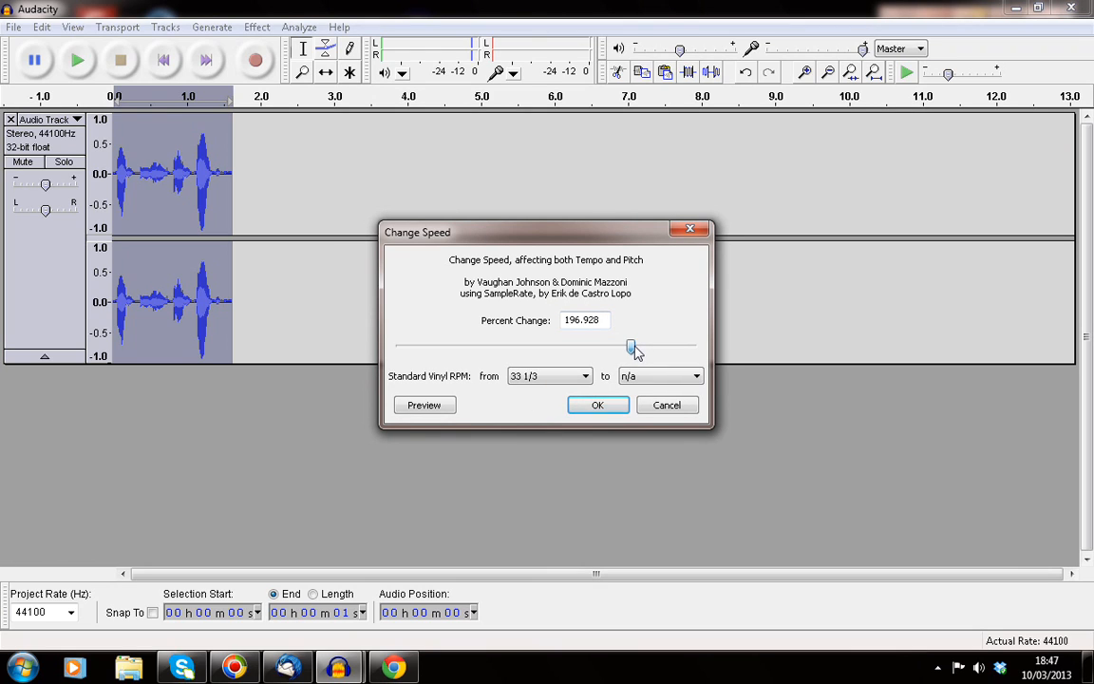
{"action": "left_click", "coordinate": [425, 406]}
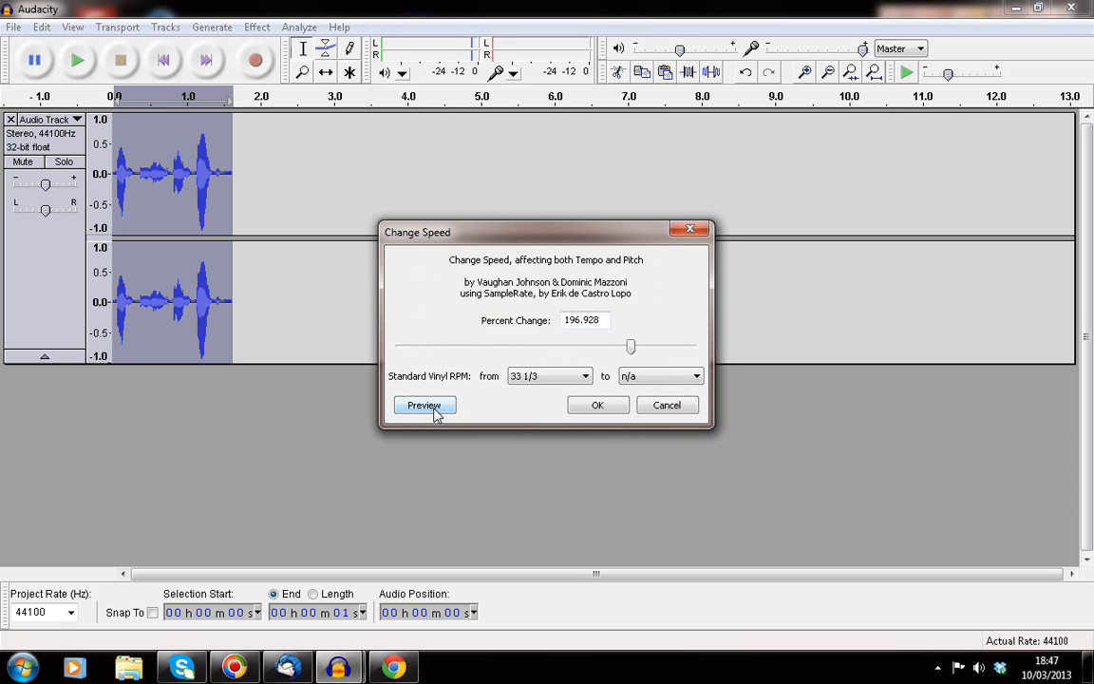
{"action": "left_click_drag", "start_coordinate": [630, 348], "coordinate": [621, 350]}
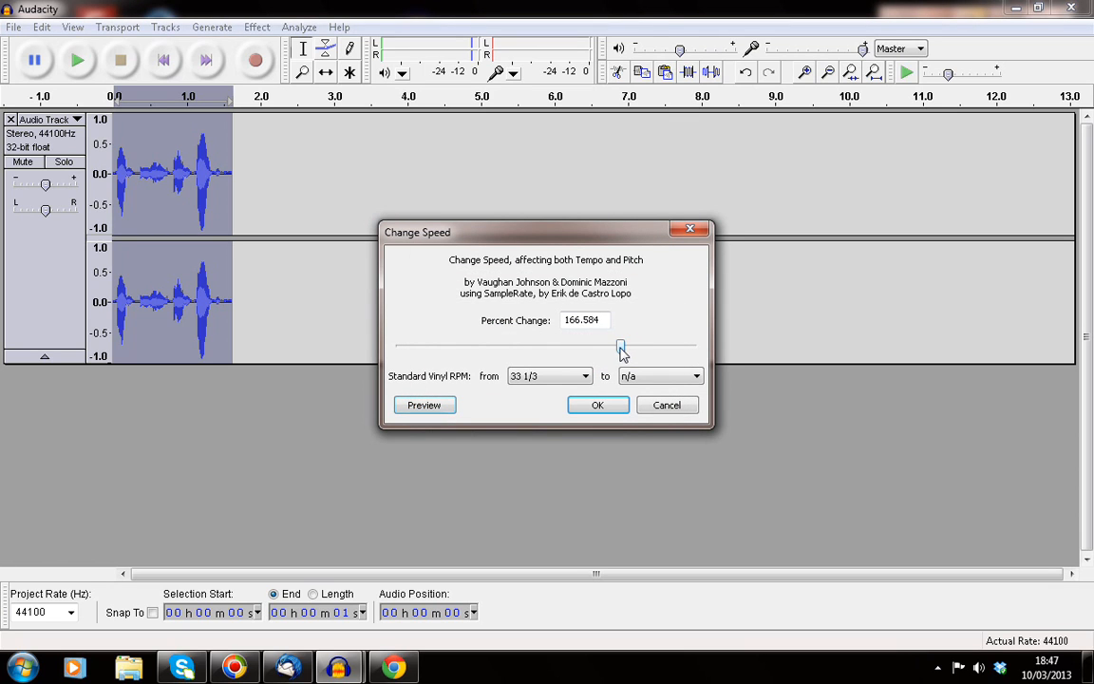
{"action": "left_click", "coordinate": [408, 406]}
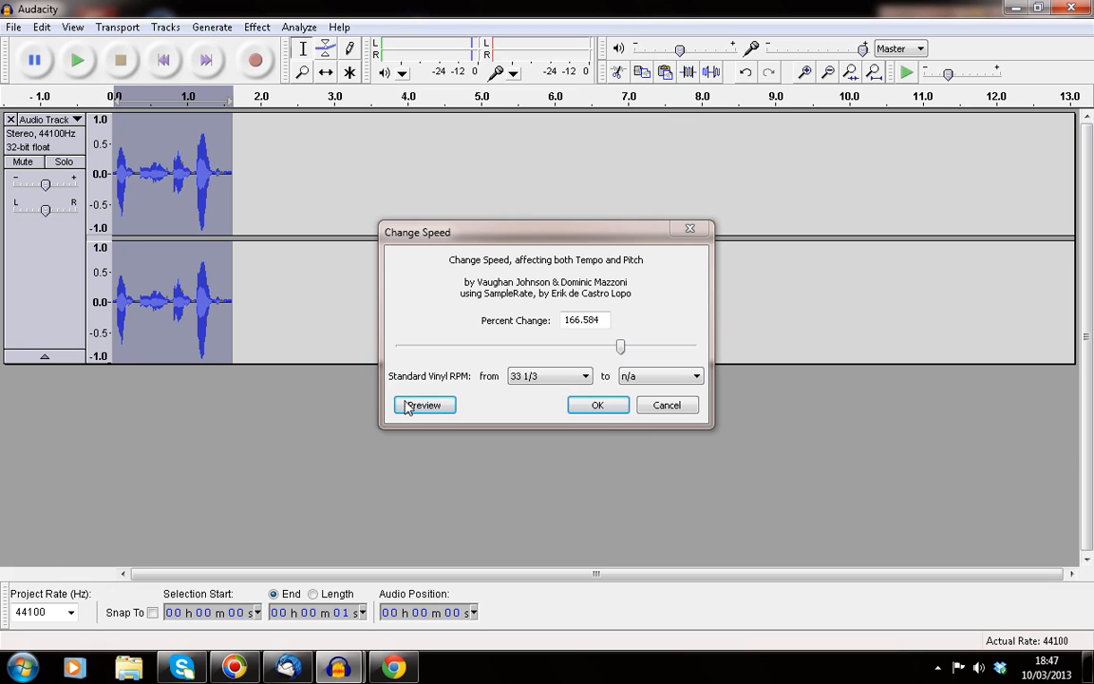
{"action": "left_click", "coordinate": [624, 380]}
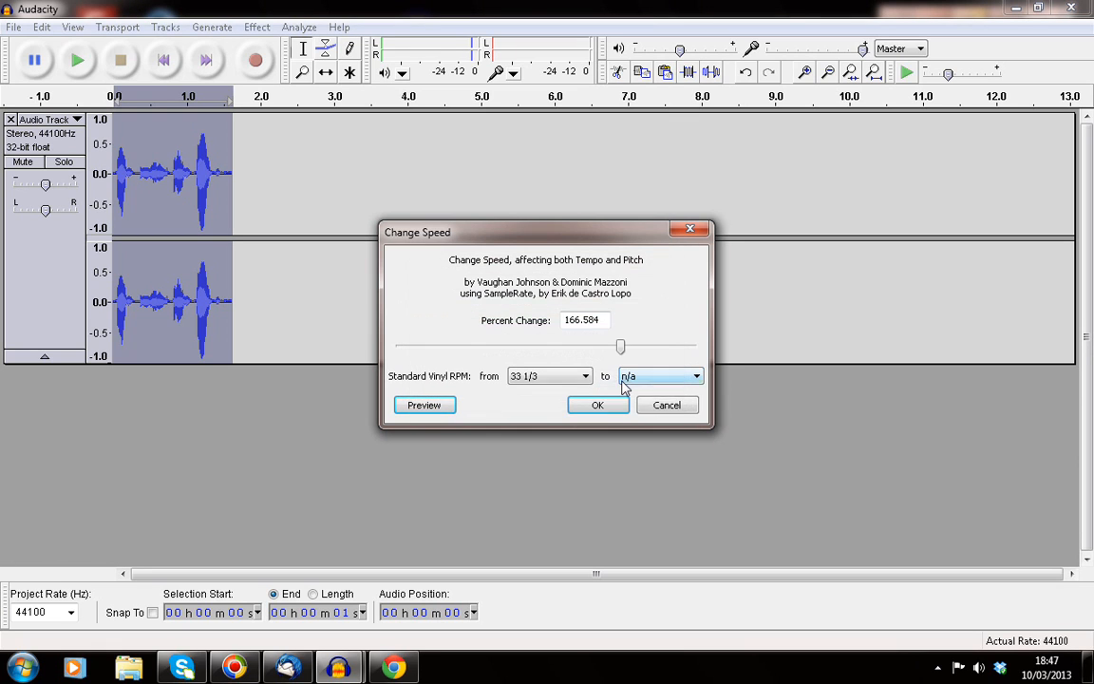
{"action": "left_click", "coordinate": [624, 380]}
{"action": "left_click", "coordinate": [626, 351]}
{"action": "left_click_drag", "start_coordinate": [627, 353], "coordinate": [588, 353]}
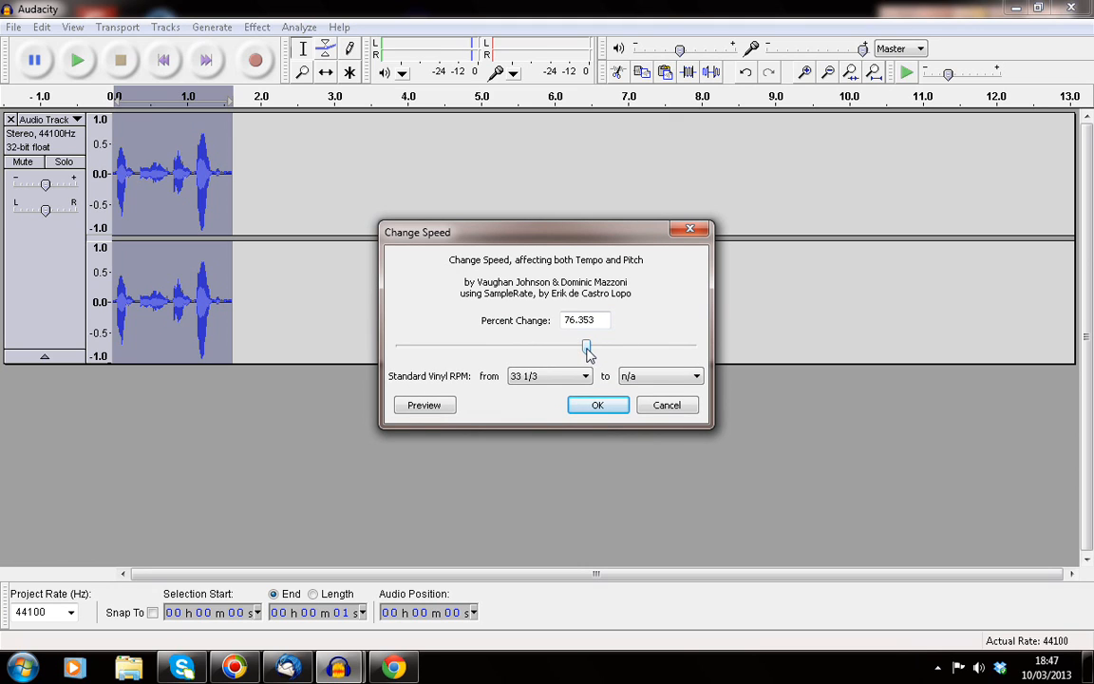
{"action": "left_click", "coordinate": [427, 406]}
{"action": "left_click", "coordinate": [645, 404]}
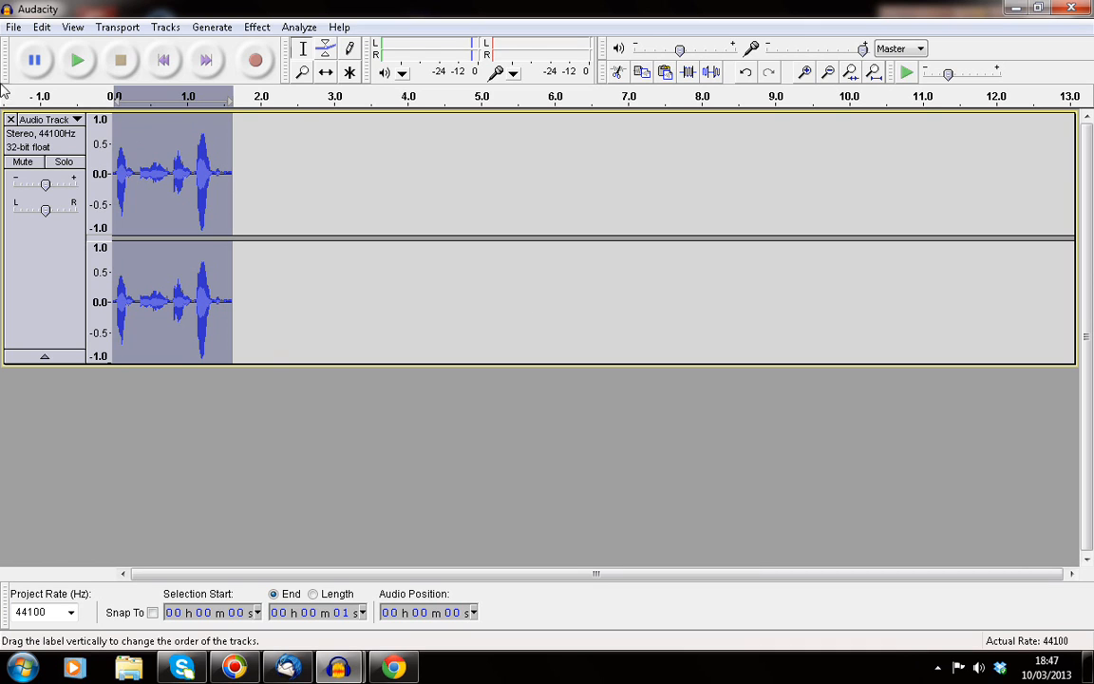
Step: Export the selection as MP3 Files to My Documents, naming it 'as easy as that'
{"action": "left_click", "coordinate": [13, 28]}
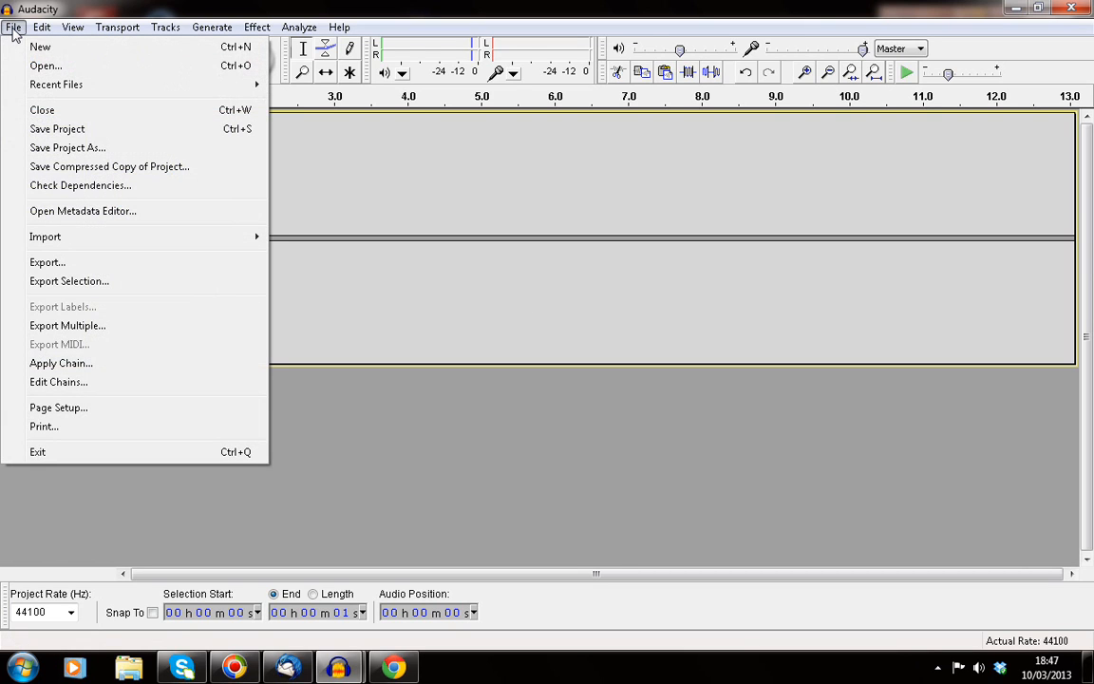
{"action": "left_click", "coordinate": [99, 266]}
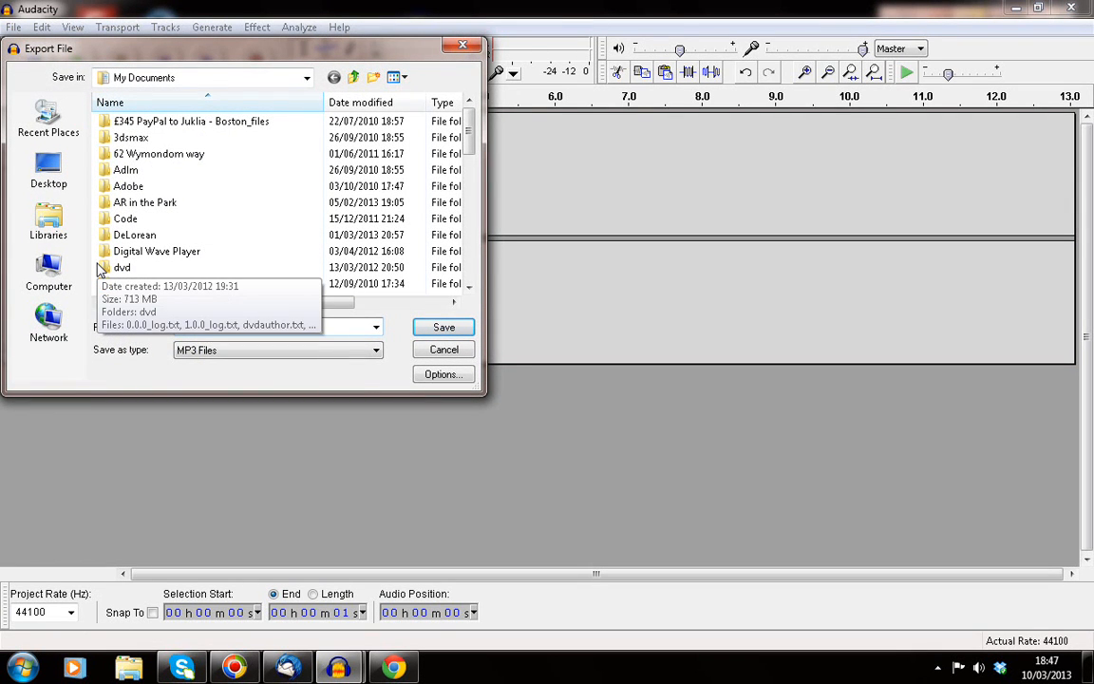
{"action": "left_click_drag", "start_coordinate": [472, 125], "coordinate": [482, 254]}
{"action": "type", "text": "a"}
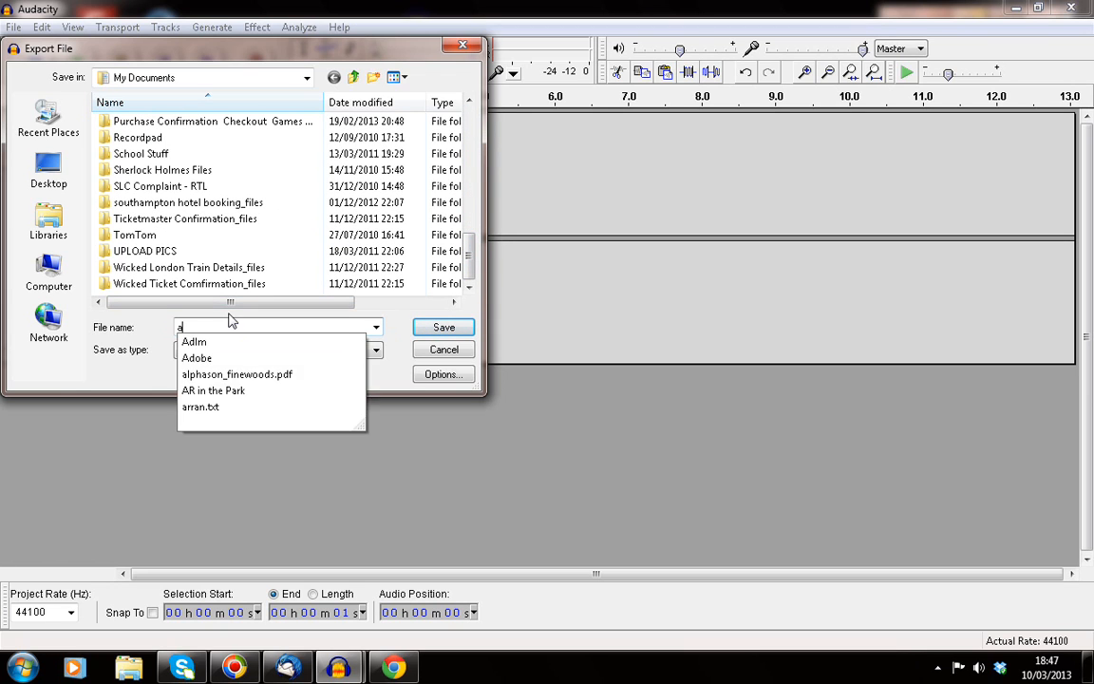
{"action": "type", "text": "s easy"}
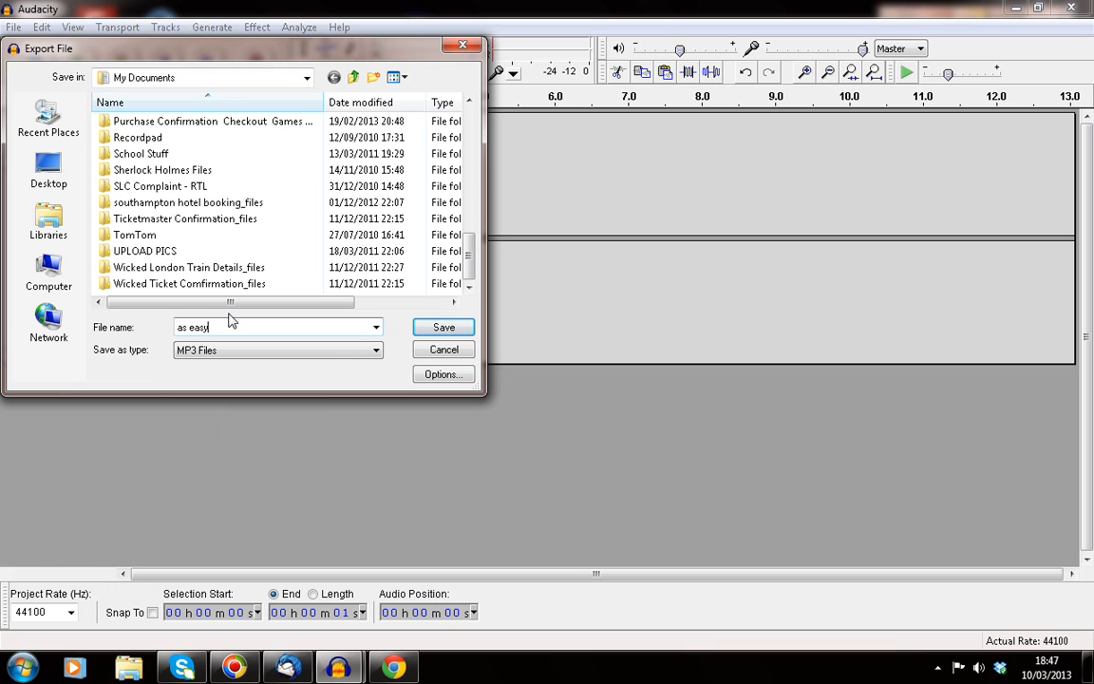
{"action": "type", "text": " as that"}
Step: Save the MP3 with its Track Title metadata set to 'as easy as that'
{"action": "left_click", "coordinate": [429, 327]}
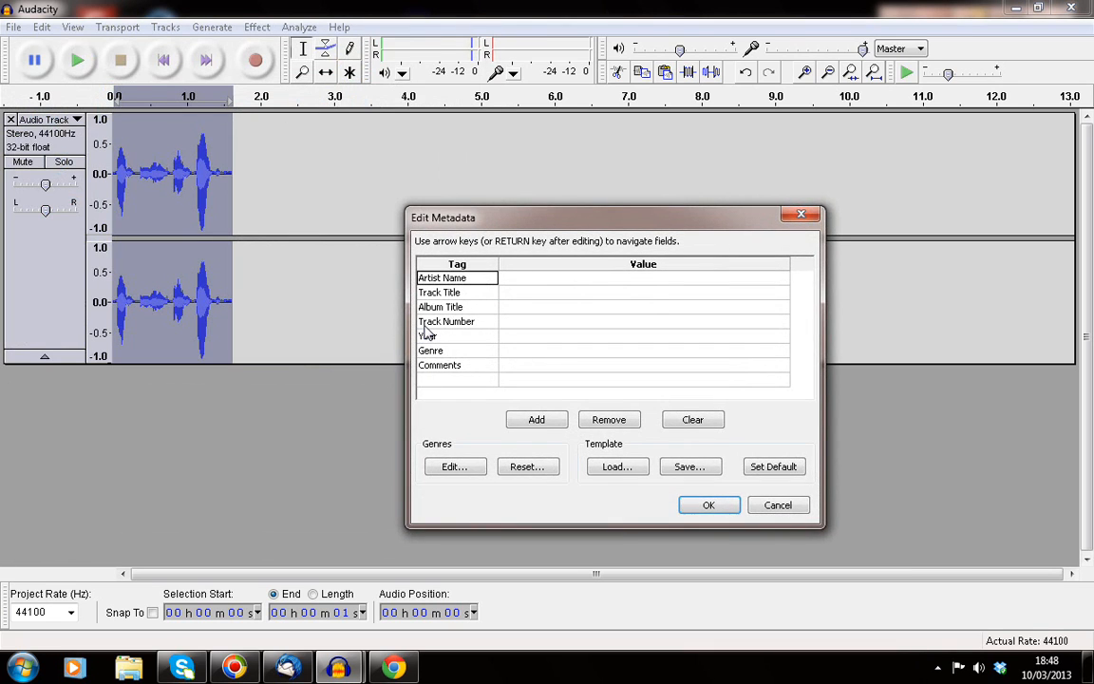
{"action": "left_click_drag", "start_coordinate": [586, 229], "coordinate": [430, 187]}
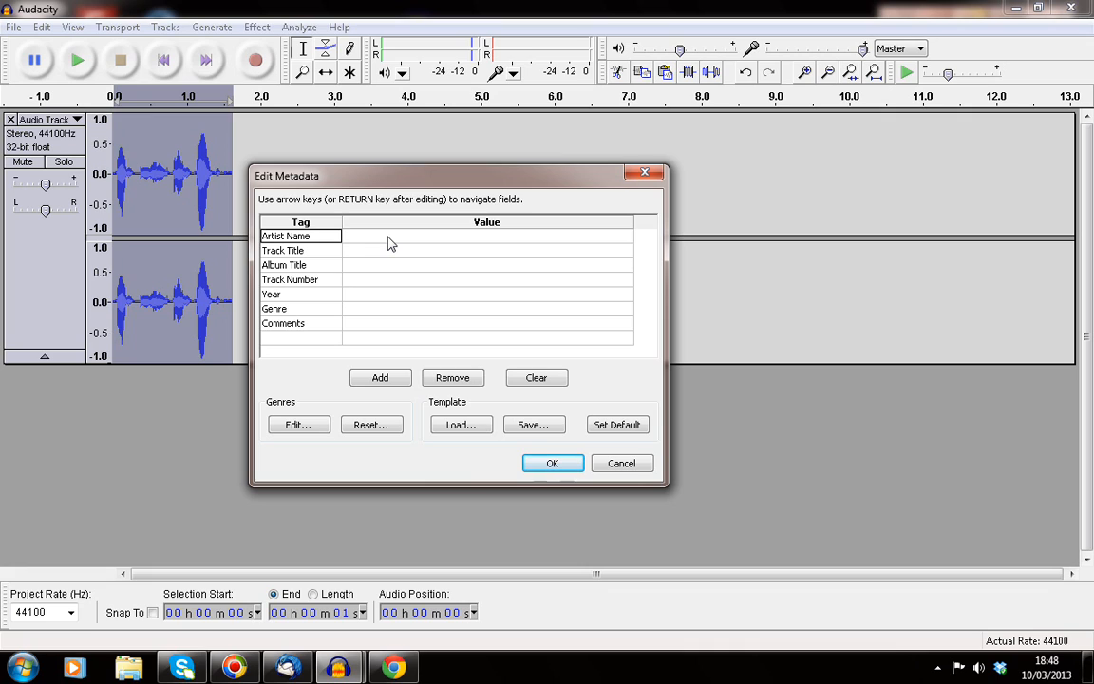
{"action": "left_click", "coordinate": [406, 252]}
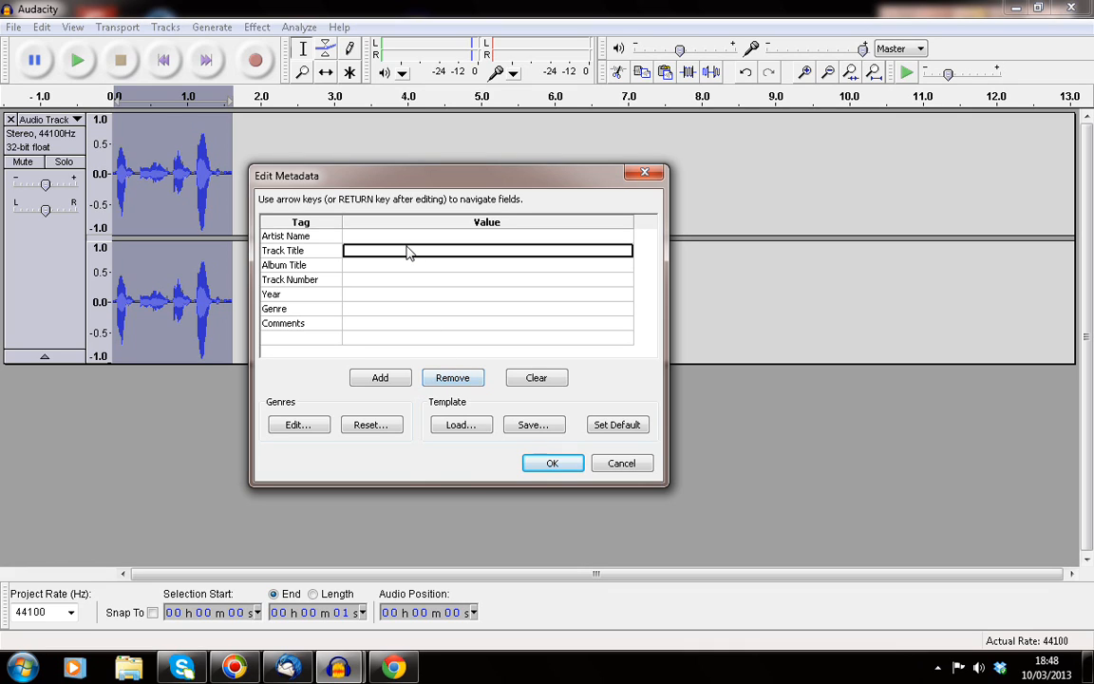
{"action": "type", "text": "as "}
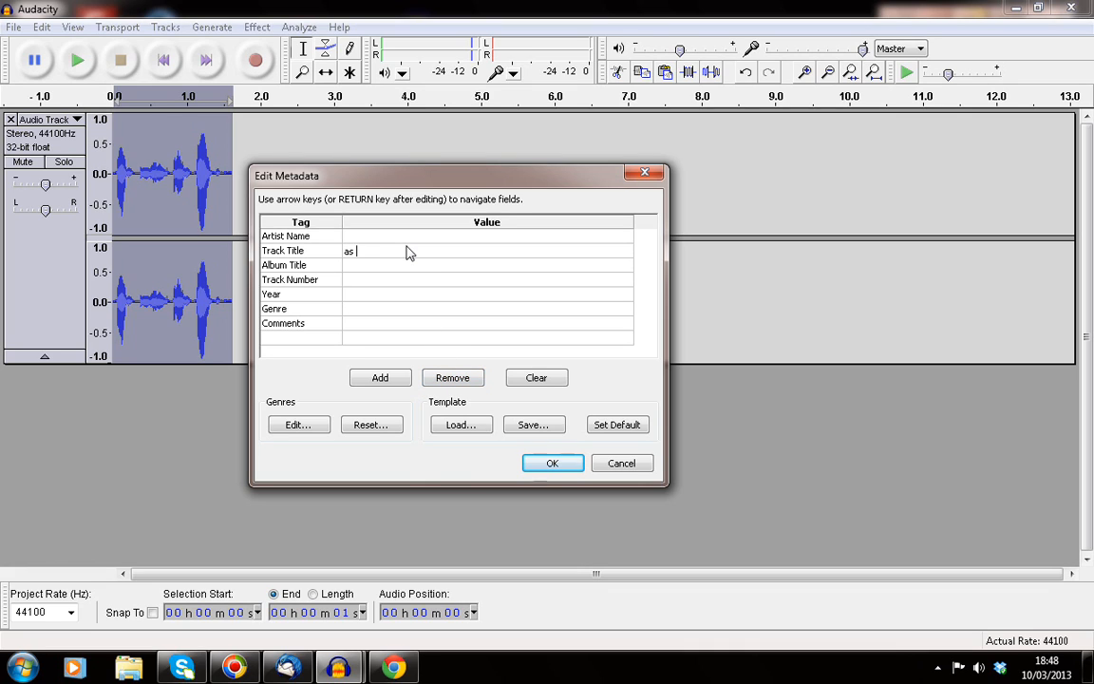
{"action": "type", "text": "easy as that"}
{"action": "left_click", "coordinate": [554, 464]}
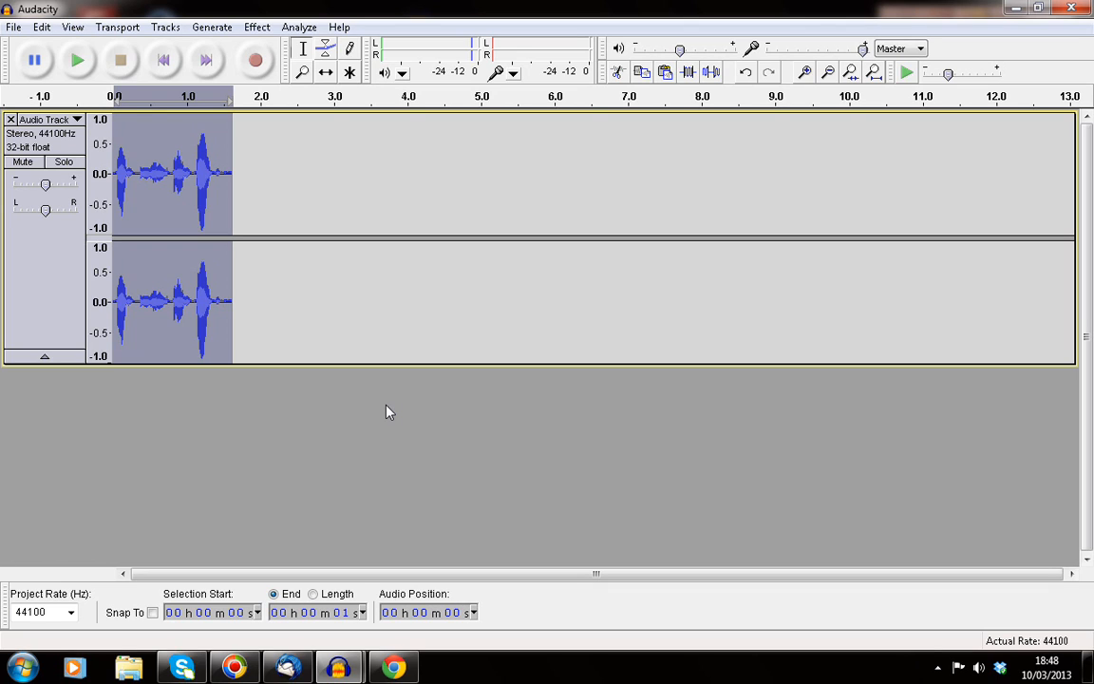
Step: Cut as easy as that.mp3 from the Documents library
{"action": "left_click", "coordinate": [23, 668]}
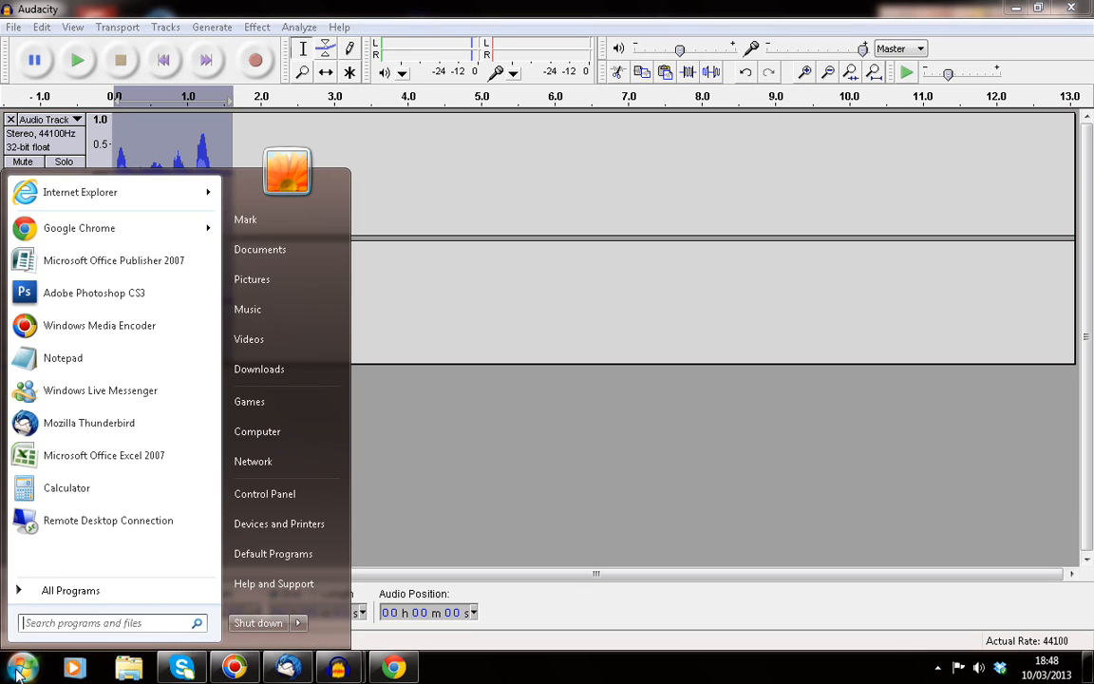
{"action": "left_click", "coordinate": [258, 250]}
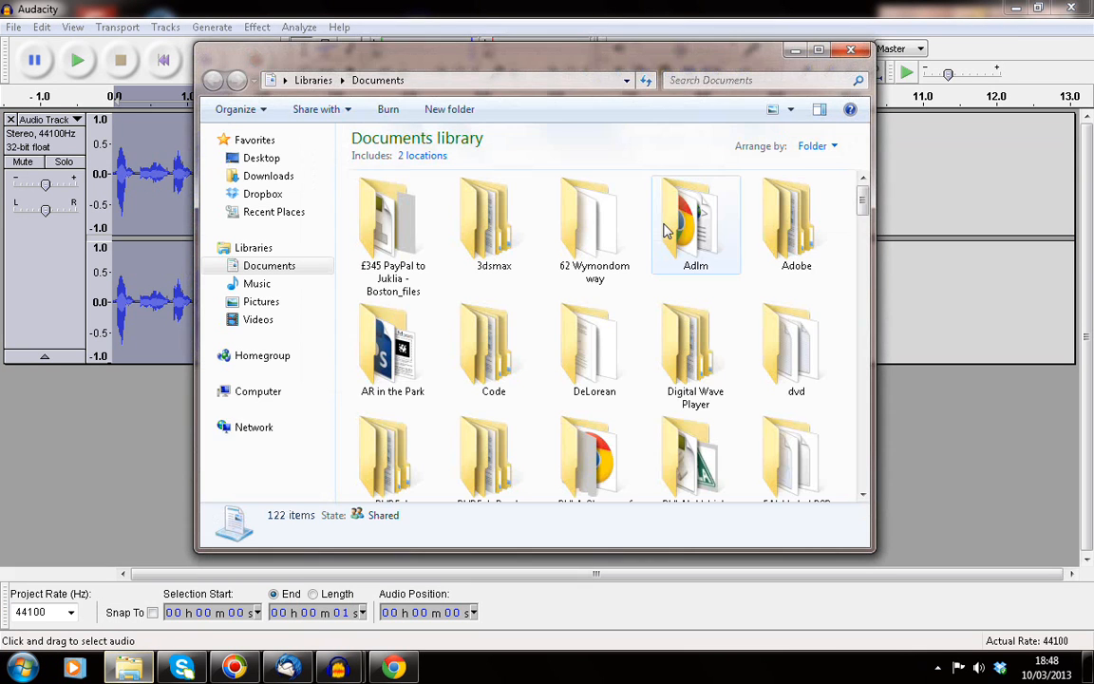
{"action": "left_click_drag", "start_coordinate": [864, 203], "coordinate": [867, 296]}
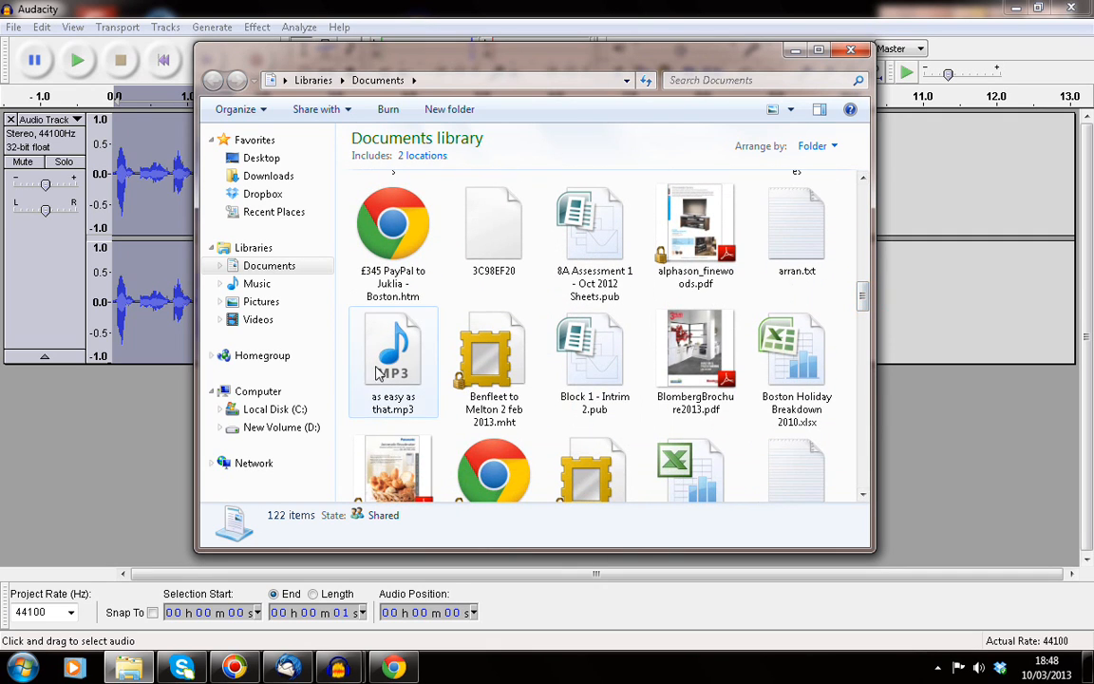
{"action": "left_click", "coordinate": [395, 374]}
{"action": "key", "text": "ctrl+x"}
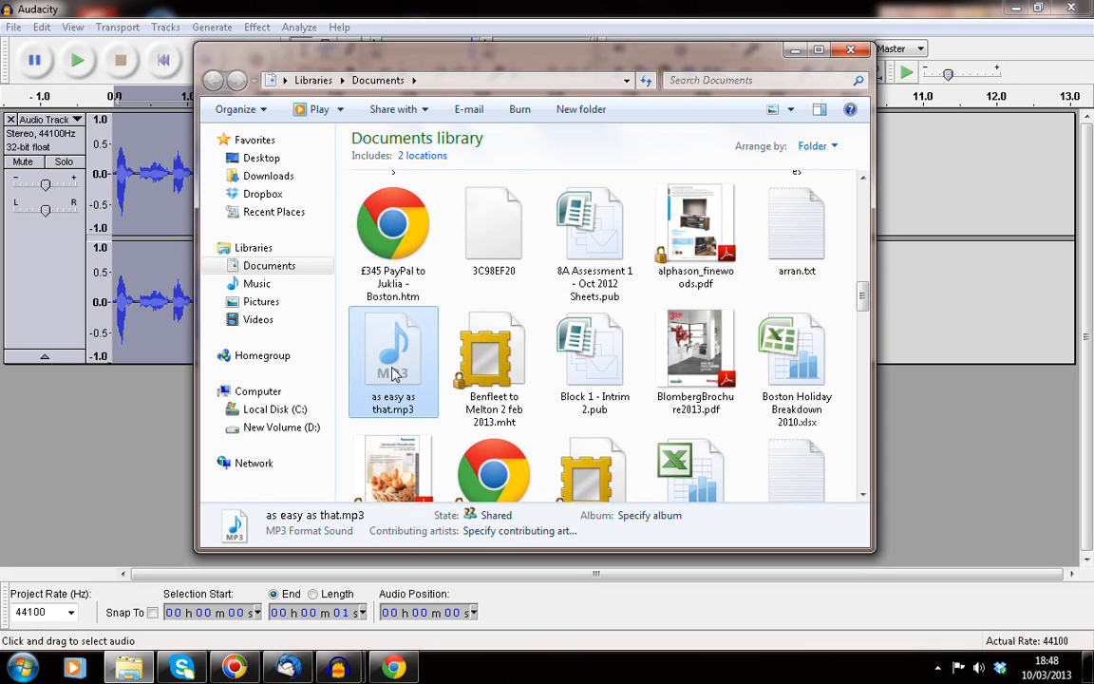
Step: Paste the mp3 into the Dropbox TEST folder, then bring Chrome forward
{"action": "left_click", "coordinate": [245, 194]}
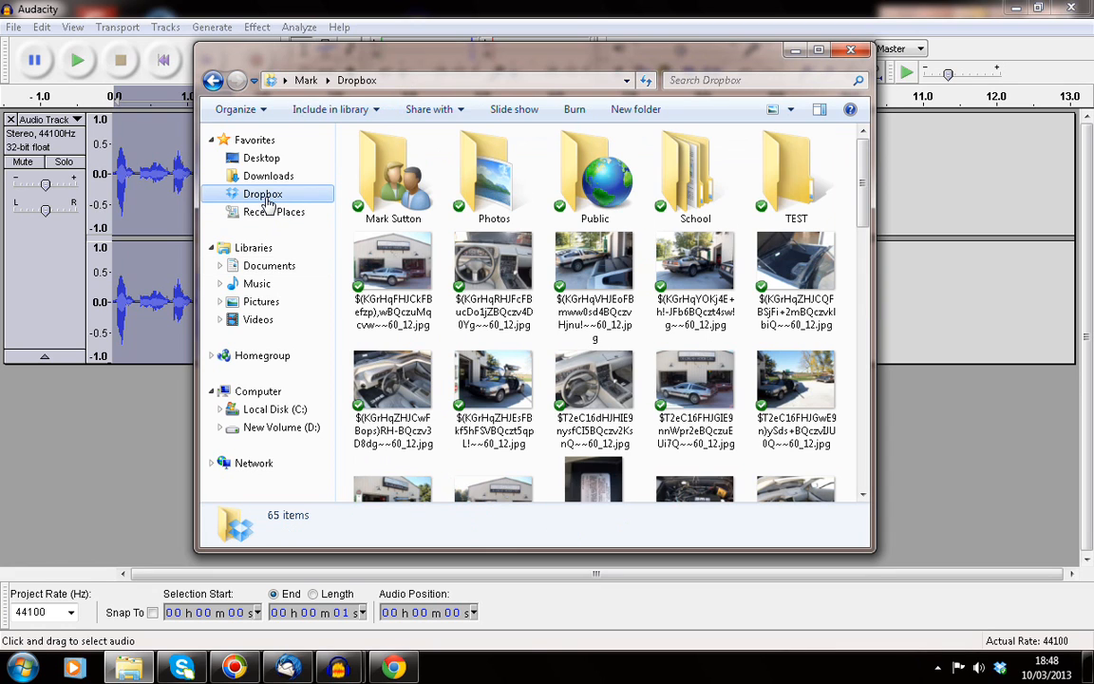
{"action": "left_click", "coordinate": [777, 209]}
{"action": "double_click", "coordinate": [776, 209]}
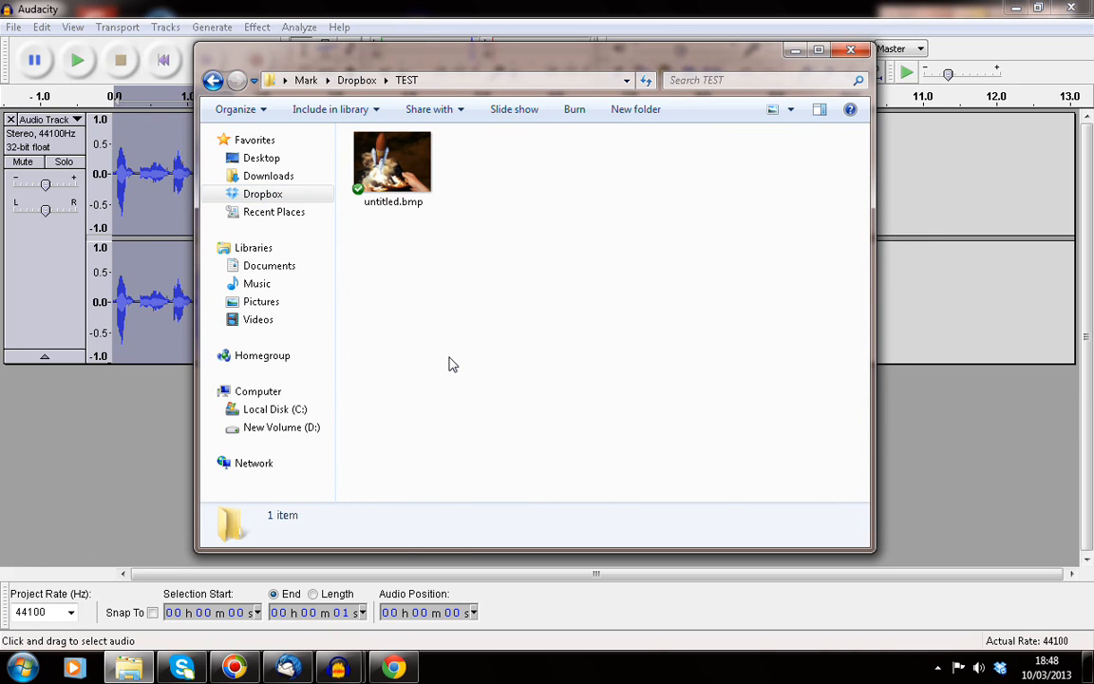
{"action": "key", "text": "ctrl+v"}
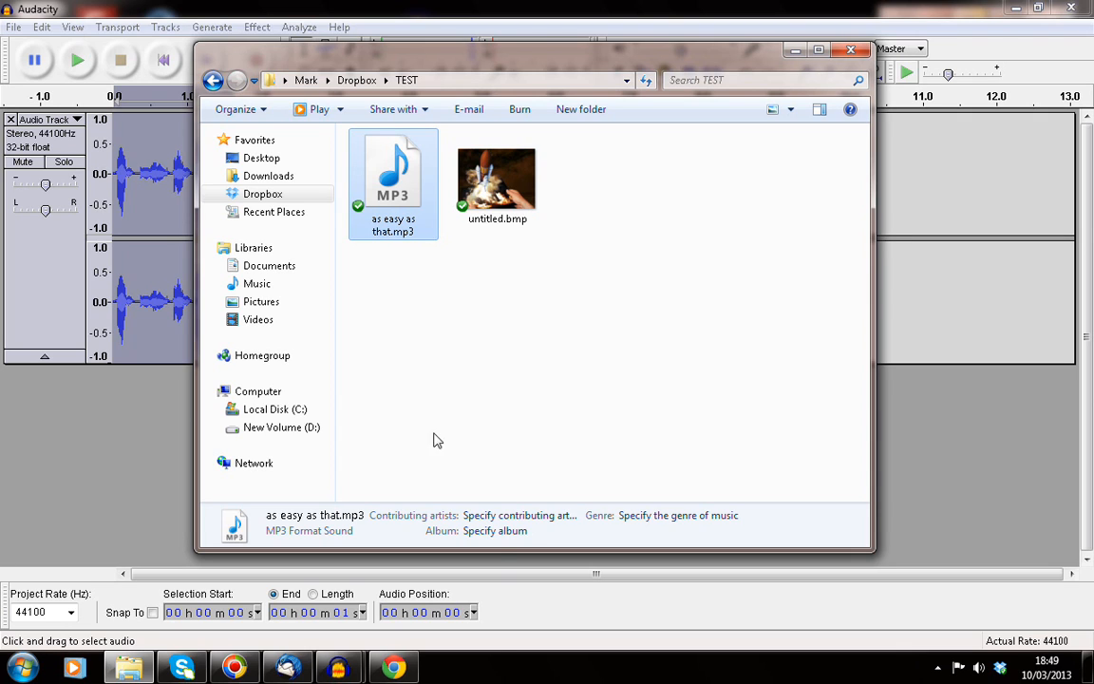
{"action": "mouse_move", "coordinate": [401, 663]}
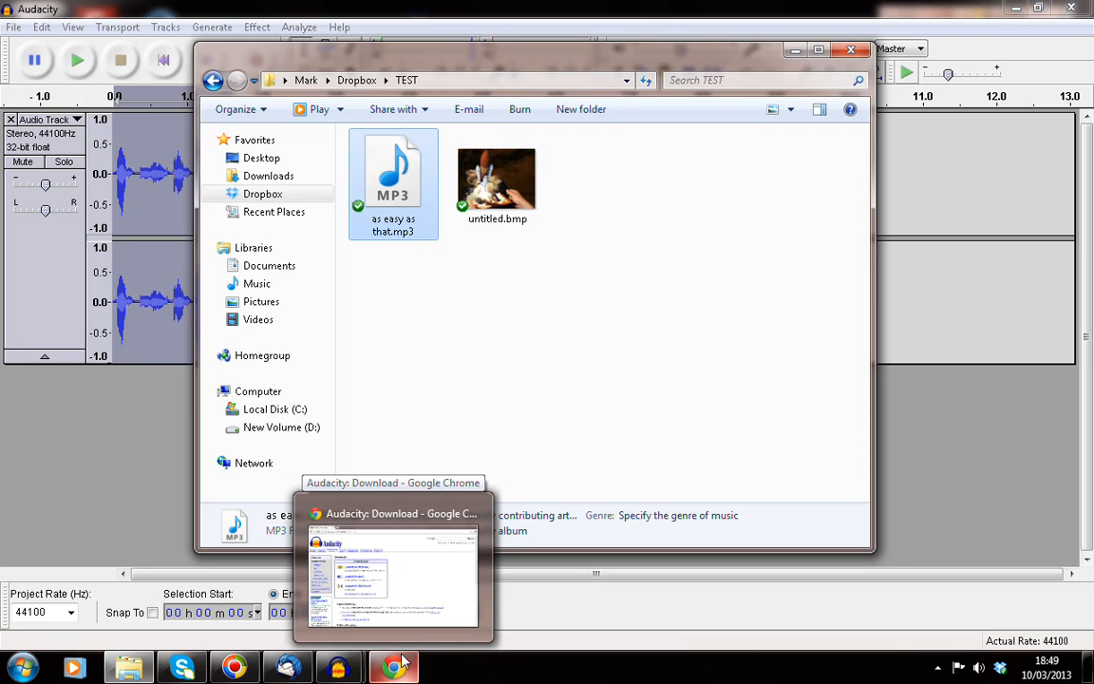
{"action": "left_click", "coordinate": [401, 662]}
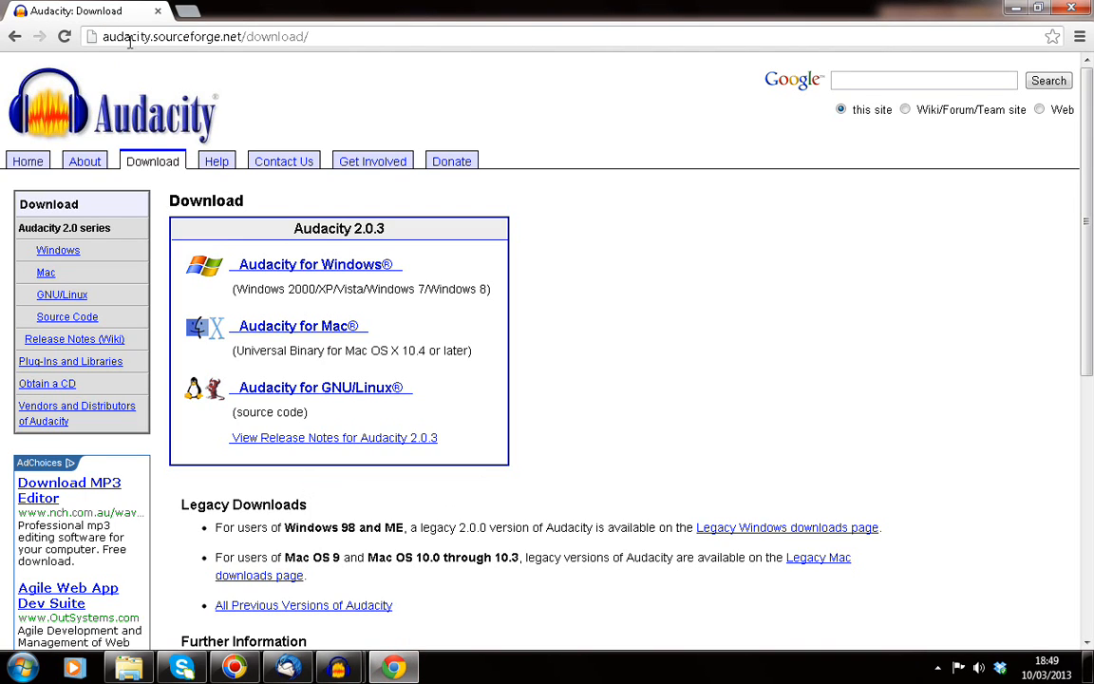
Step: Load goqr.me in a new Chrome tab, then return to the Dropbox TEST folder window
{"action": "left_click", "coordinate": [187, 10]}
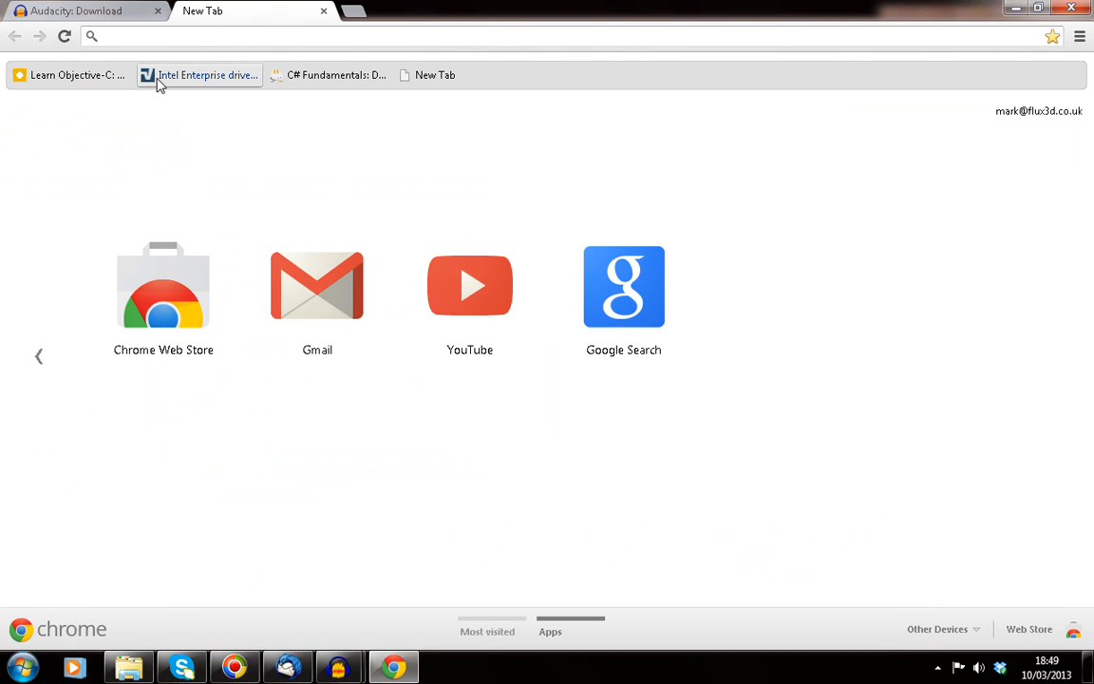
{"action": "type", "text": "go"}
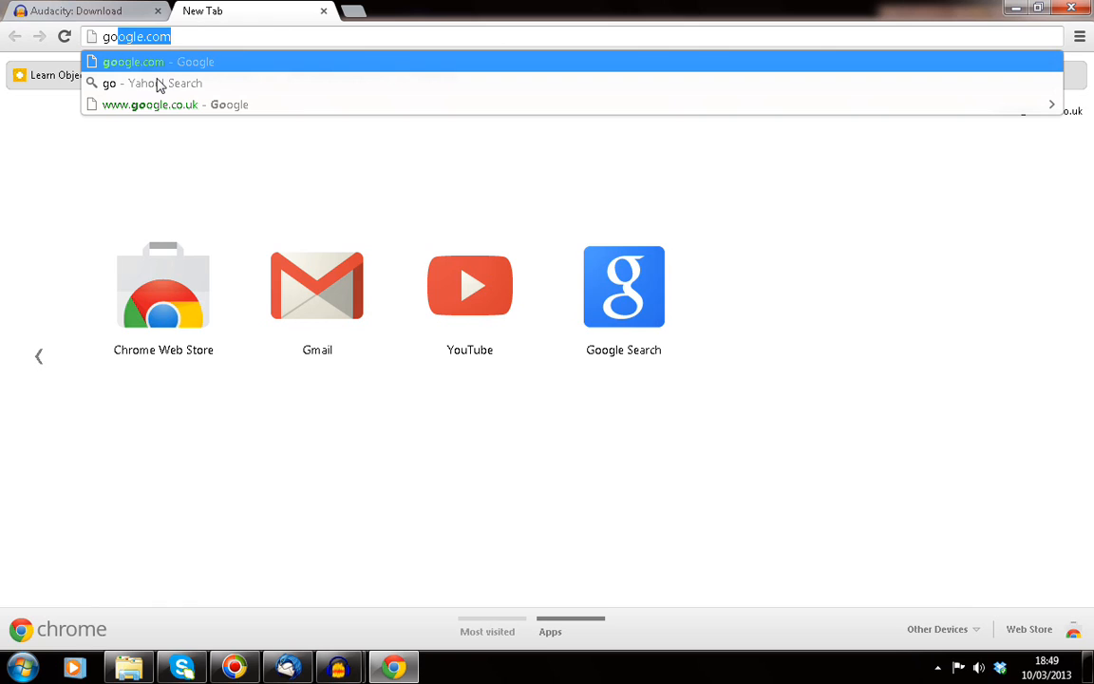
{"action": "type", "text": "q"}
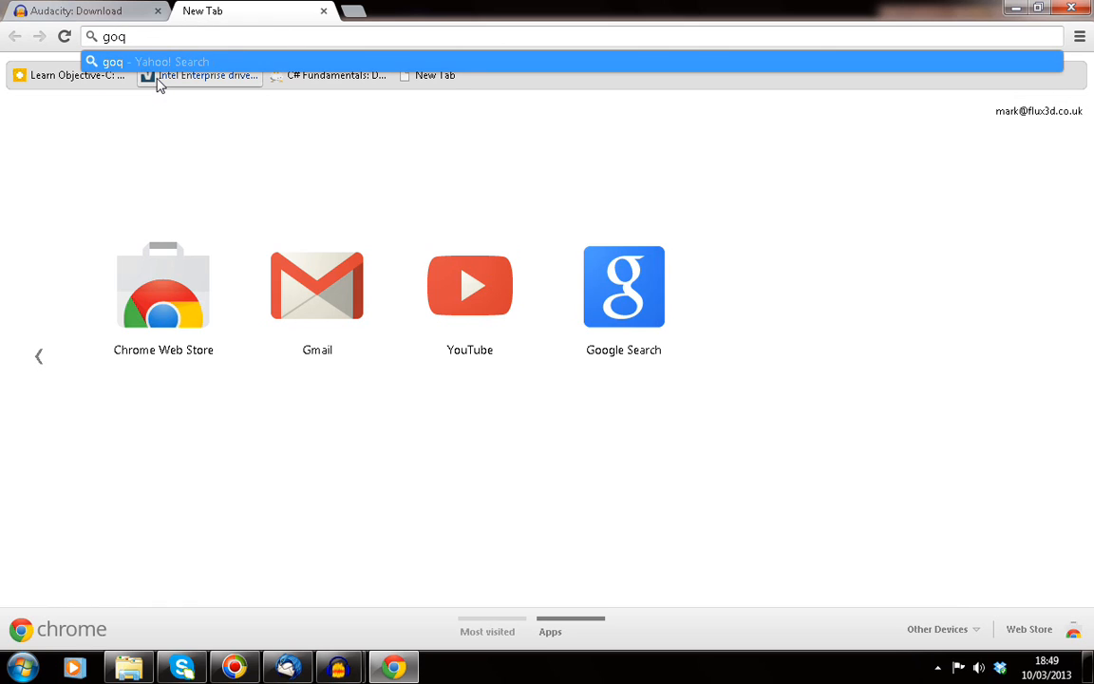
{"action": "type", "text": "r.me"}
{"action": "key", "text": "Return"}
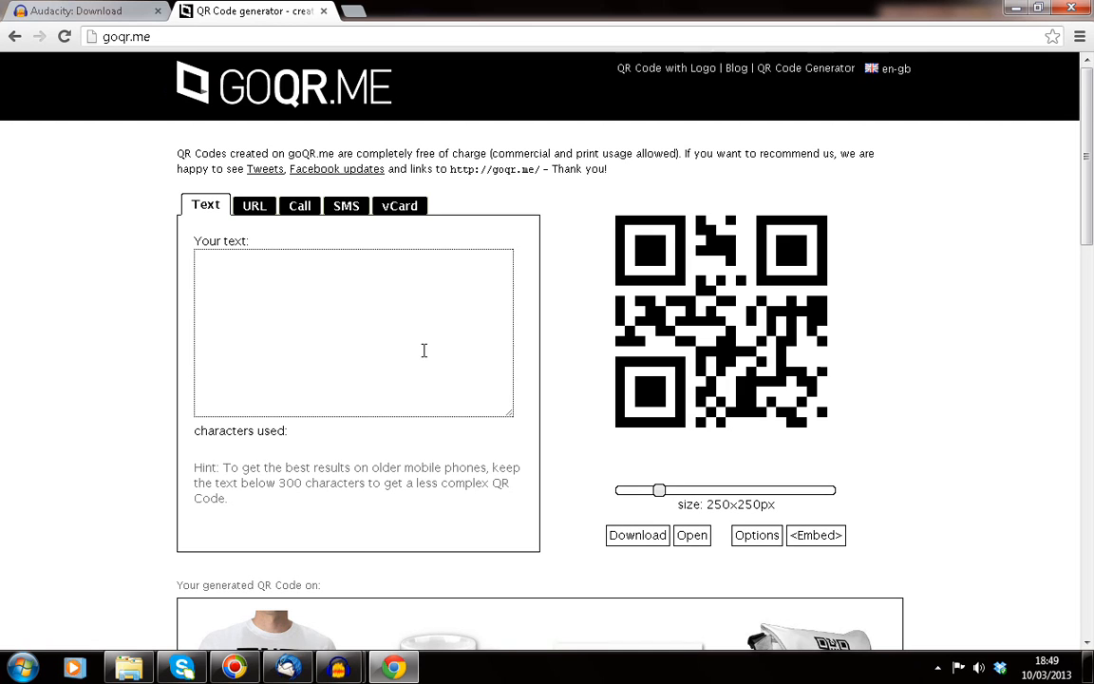
{"action": "left_click", "coordinate": [129, 668]}
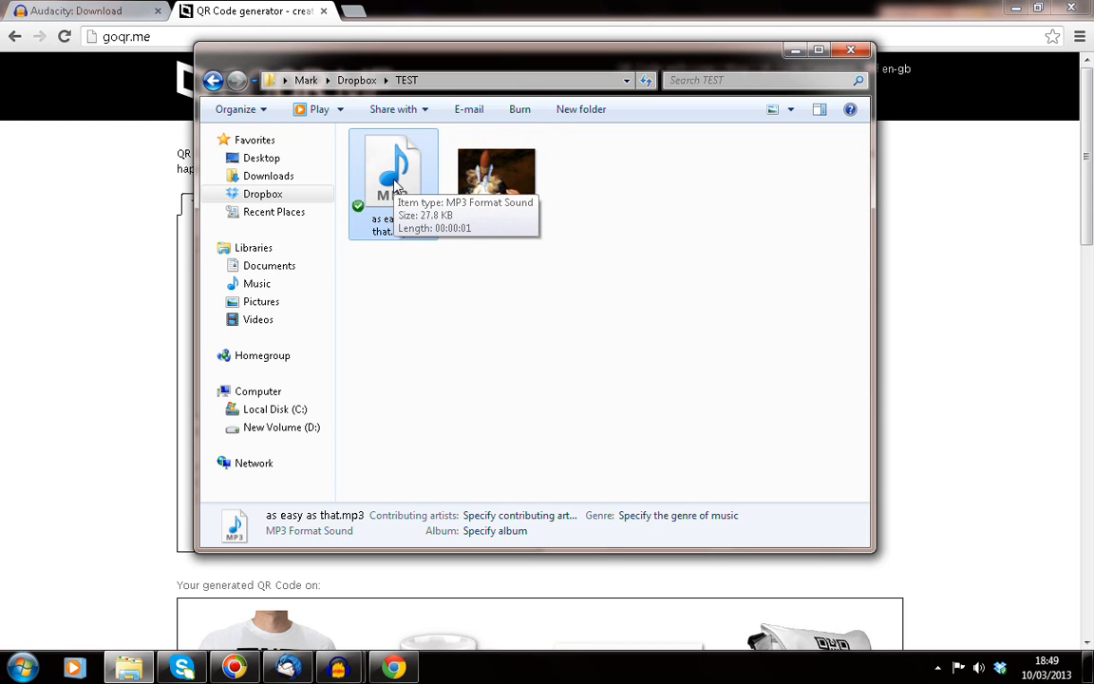
Step: Create a Dropbox share link for as easy as that.mp3, select its URL, and return to goQR.me
{"action": "right_click", "coordinate": [396, 183]}
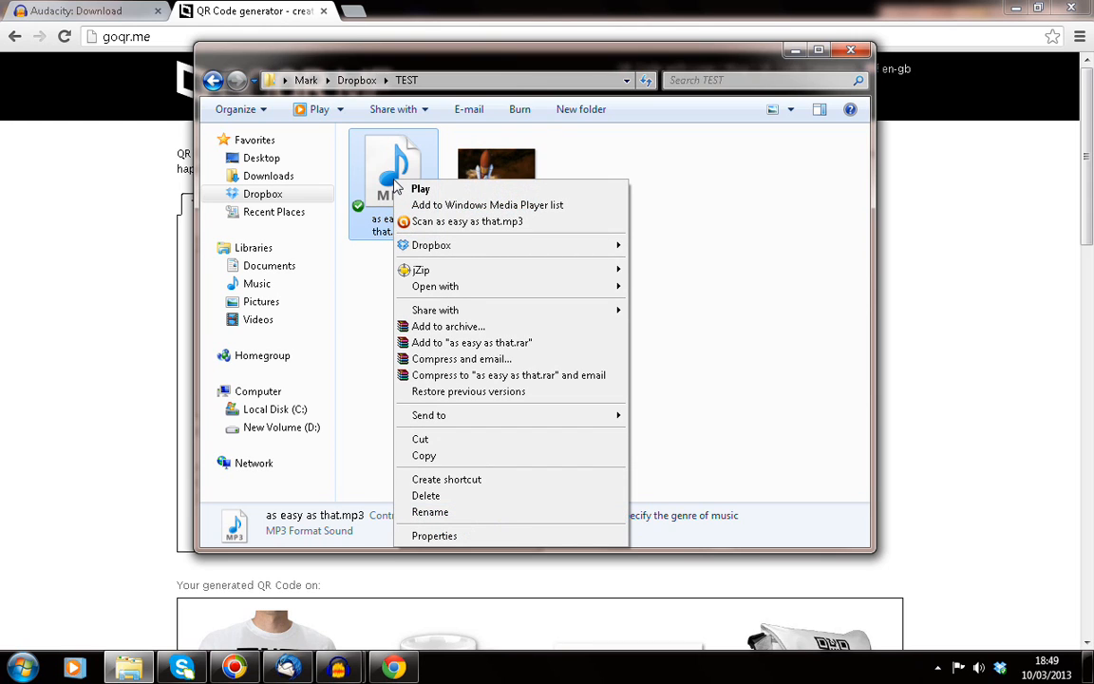
{"action": "mouse_move", "coordinate": [399, 244]}
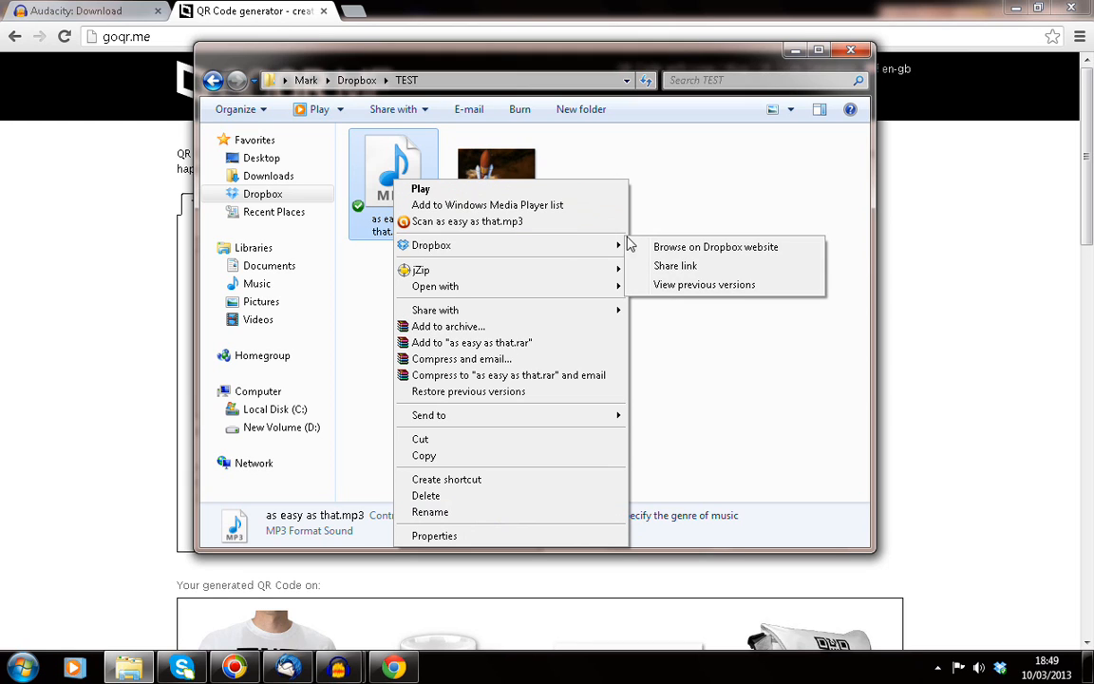
{"action": "left_click", "coordinate": [675, 266]}
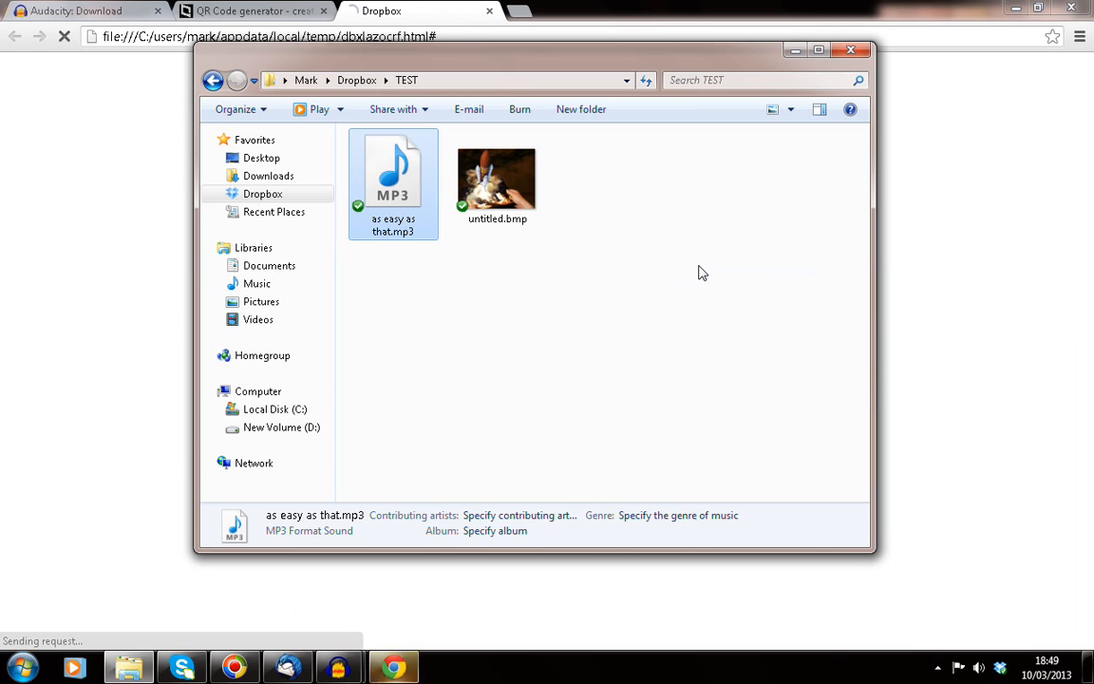
{"action": "left_click", "coordinate": [424, 13]}
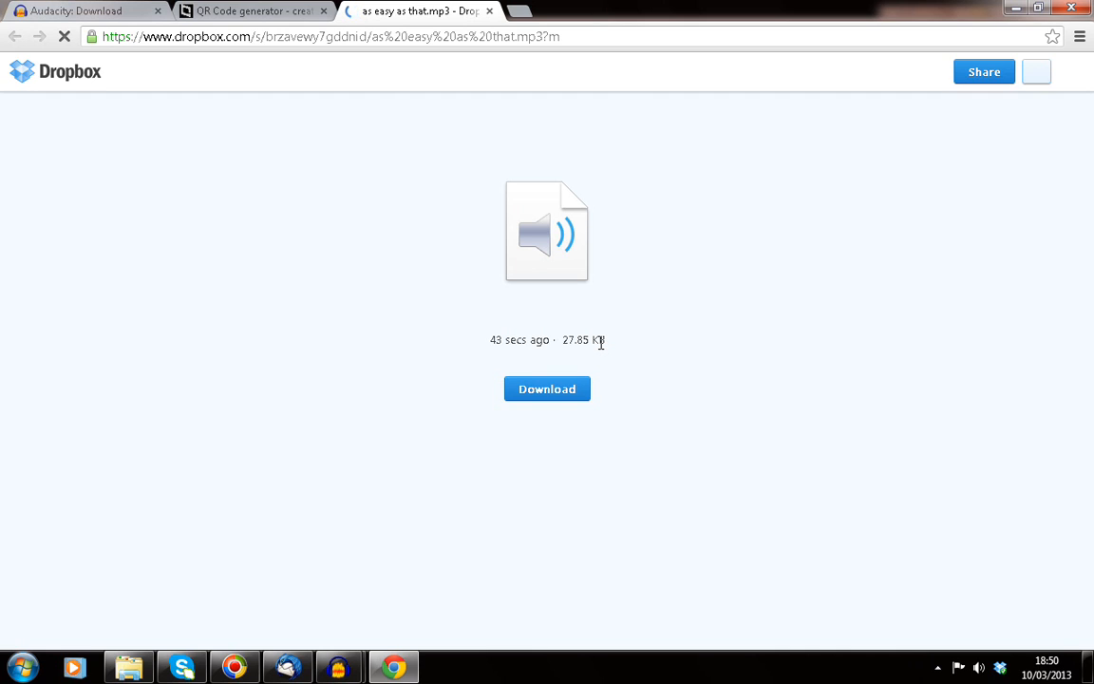
{"action": "left_click", "coordinate": [588, 34]}
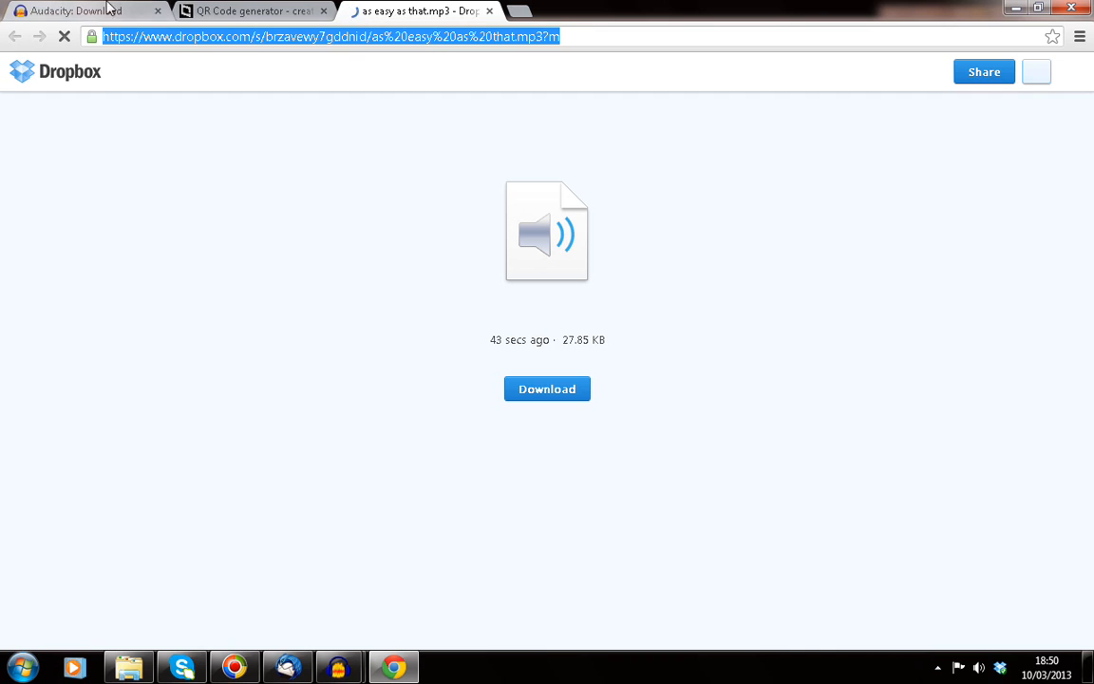
{"action": "left_click", "coordinate": [238, 10]}
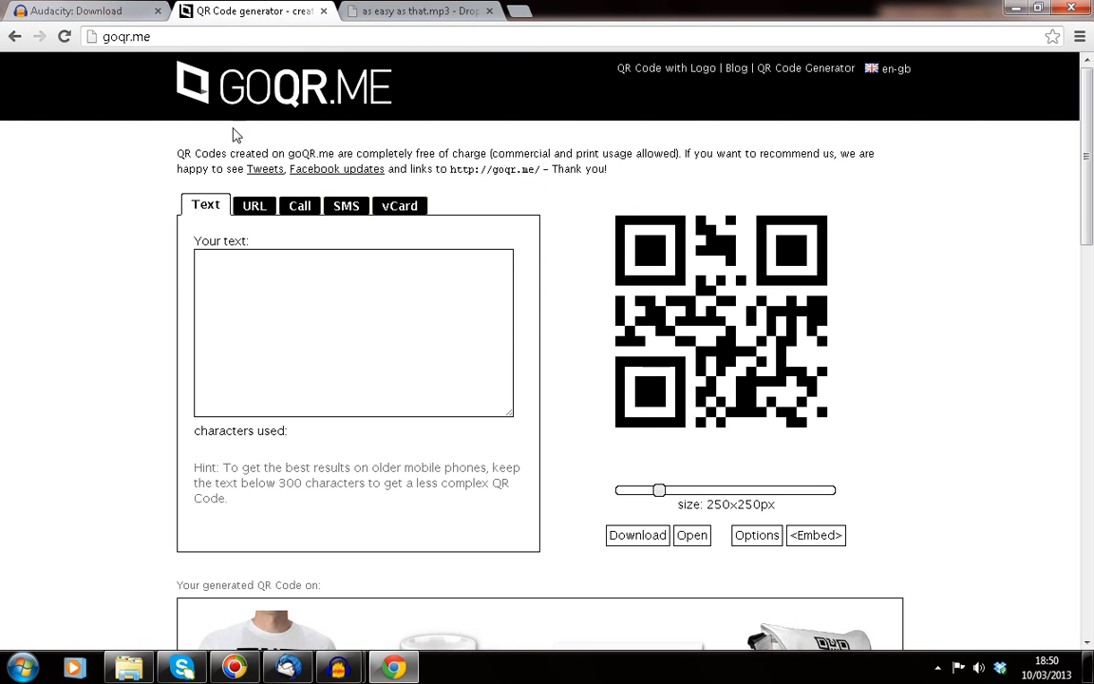
Step: Switch goQR.me to URL mode and paste the Dropbox mp3 link to generate the QR code
{"action": "left_click", "coordinate": [237, 205]}
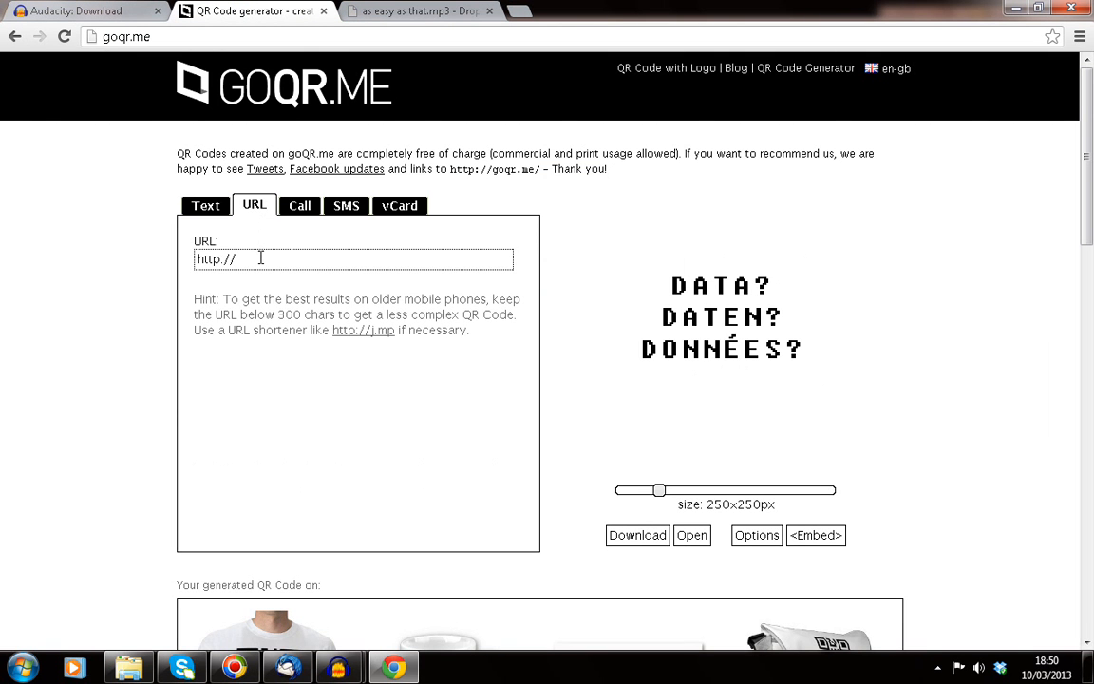
{"action": "left_click", "coordinate": [261, 259]}
{"action": "key", "text": "ctrl+v"}
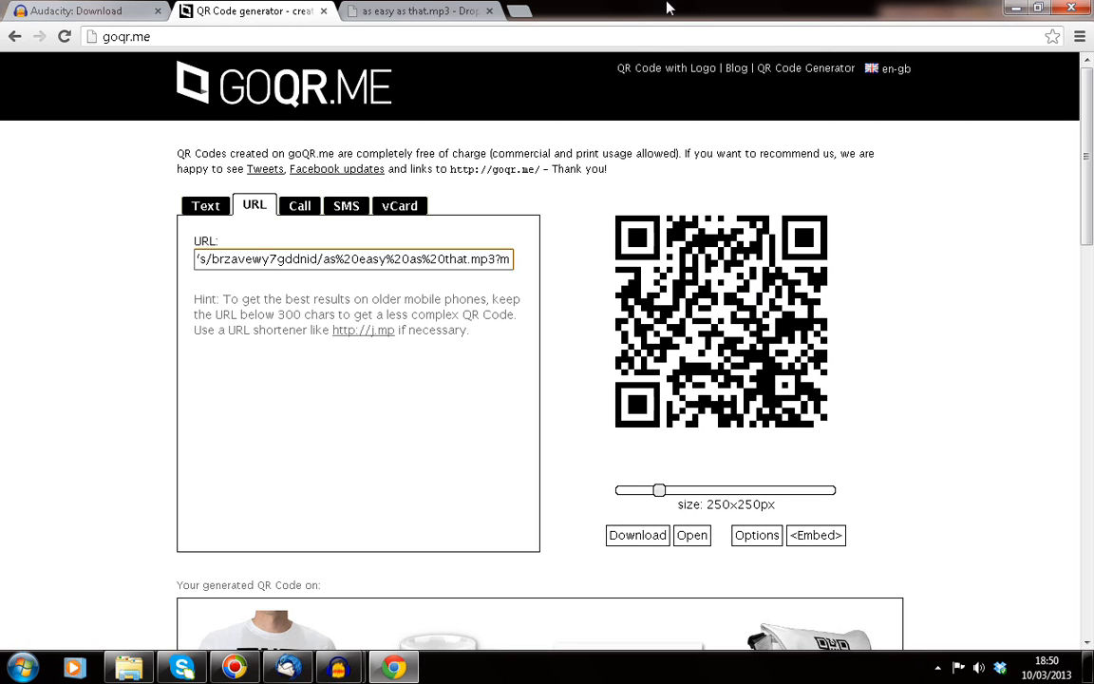
Step: Close the Dropbox share dialog, return to goQR.me, and open a new browser tab
{"action": "left_click", "coordinate": [408, 12]}
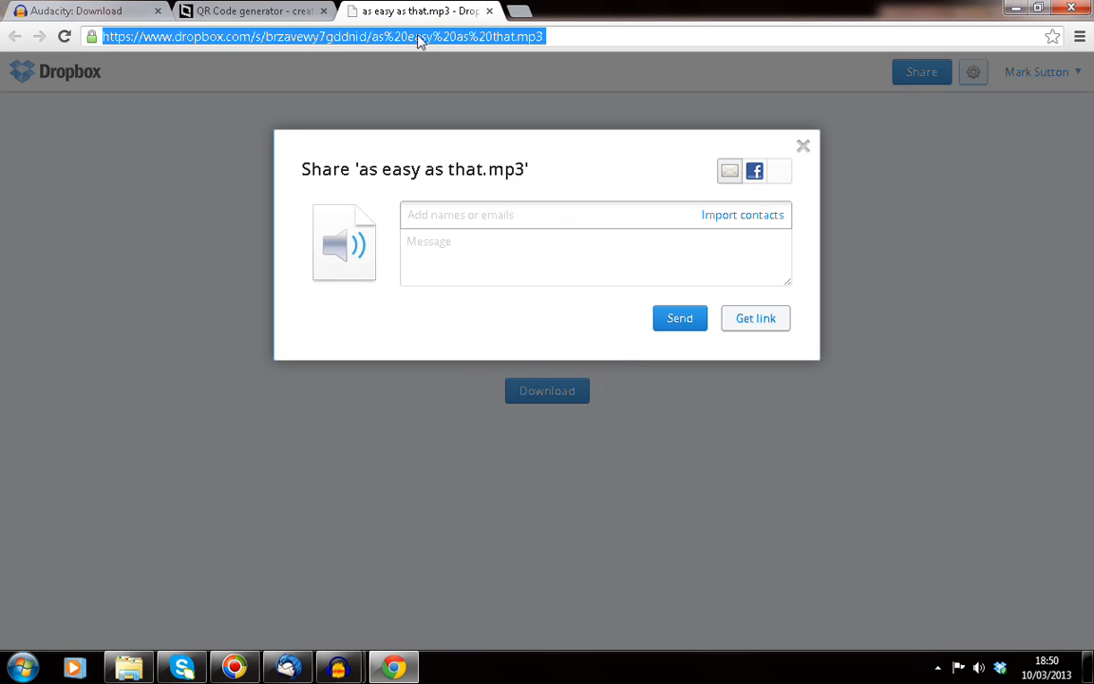
{"action": "left_click", "coordinate": [805, 147]}
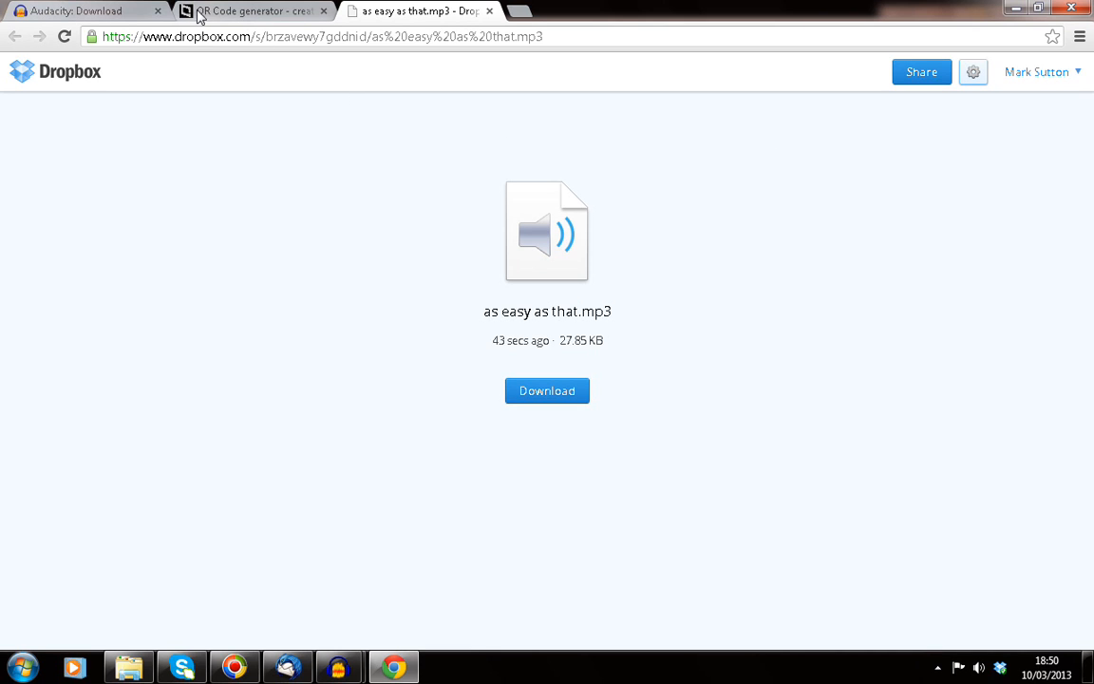
{"action": "left_click", "coordinate": [232, 12]}
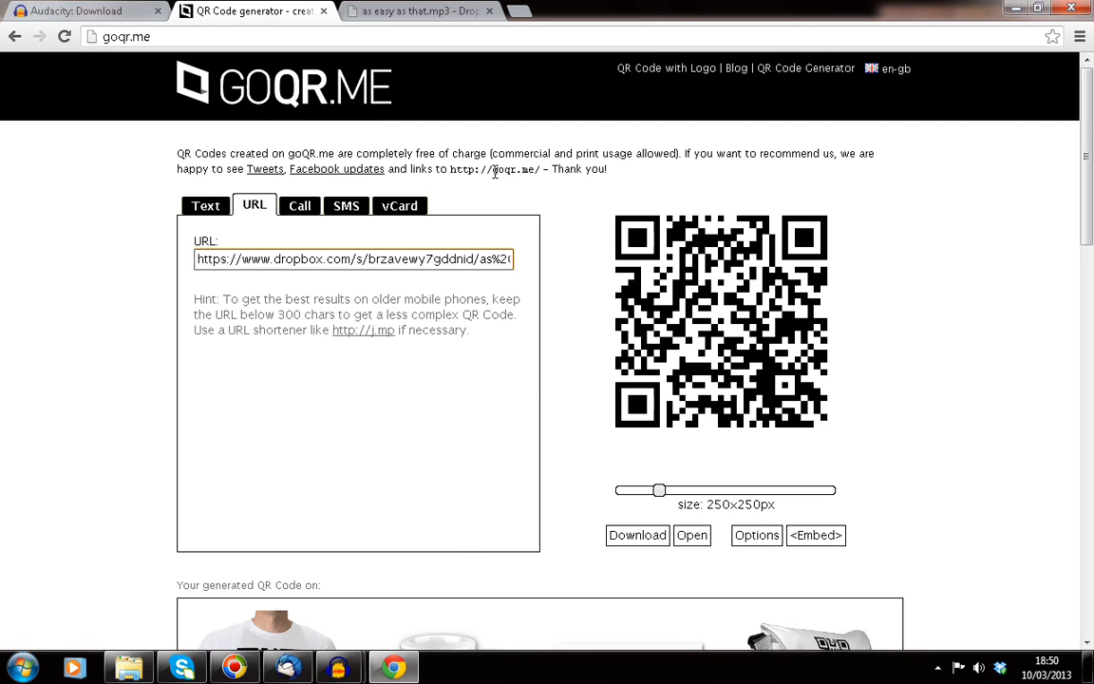
{"action": "left_click", "coordinate": [518, 11]}
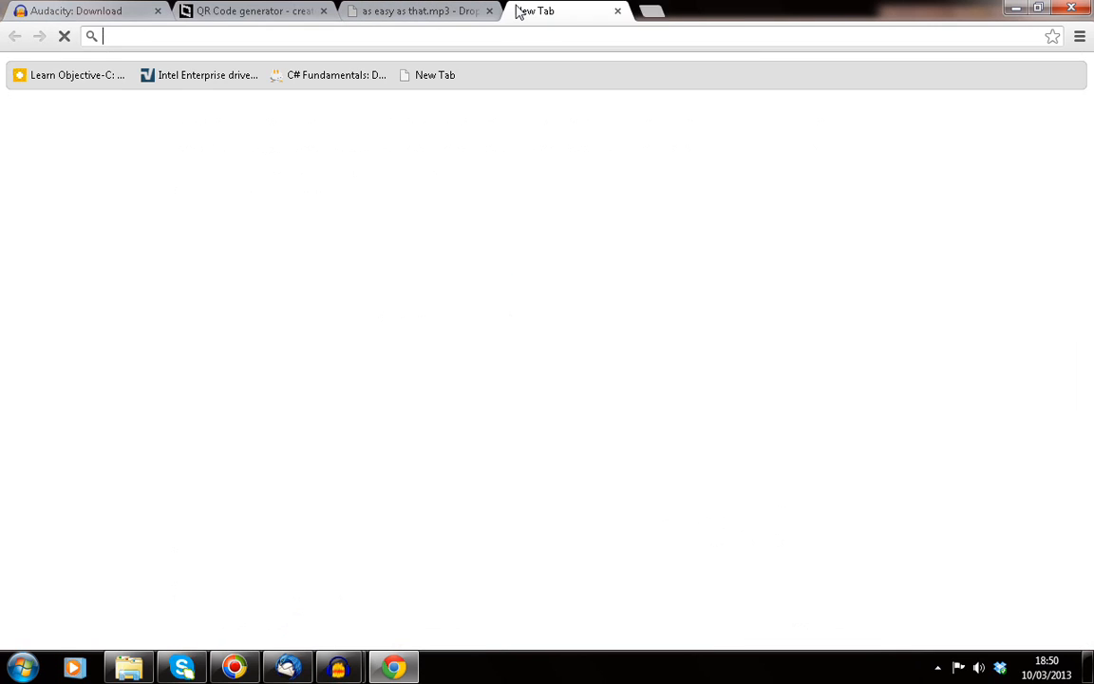
Step: Load google.com and go to the Google sign-in page
{"action": "type", "text": "goo"}
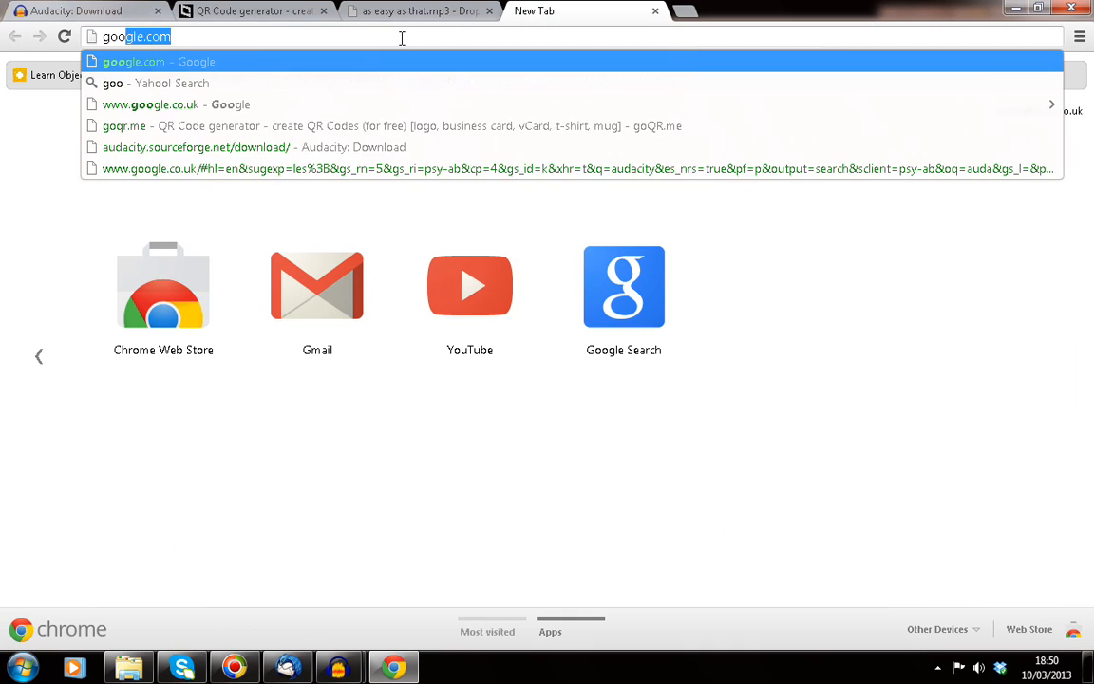
{"action": "key", "text": "Return"}
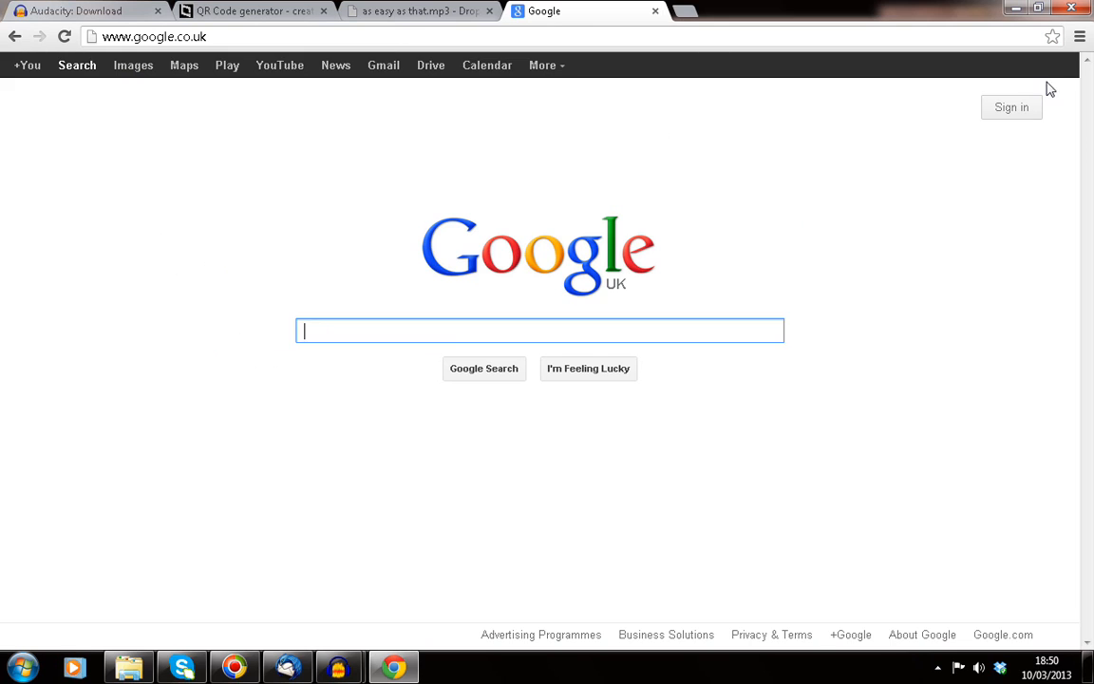
{"action": "left_click", "coordinate": [1027, 107]}
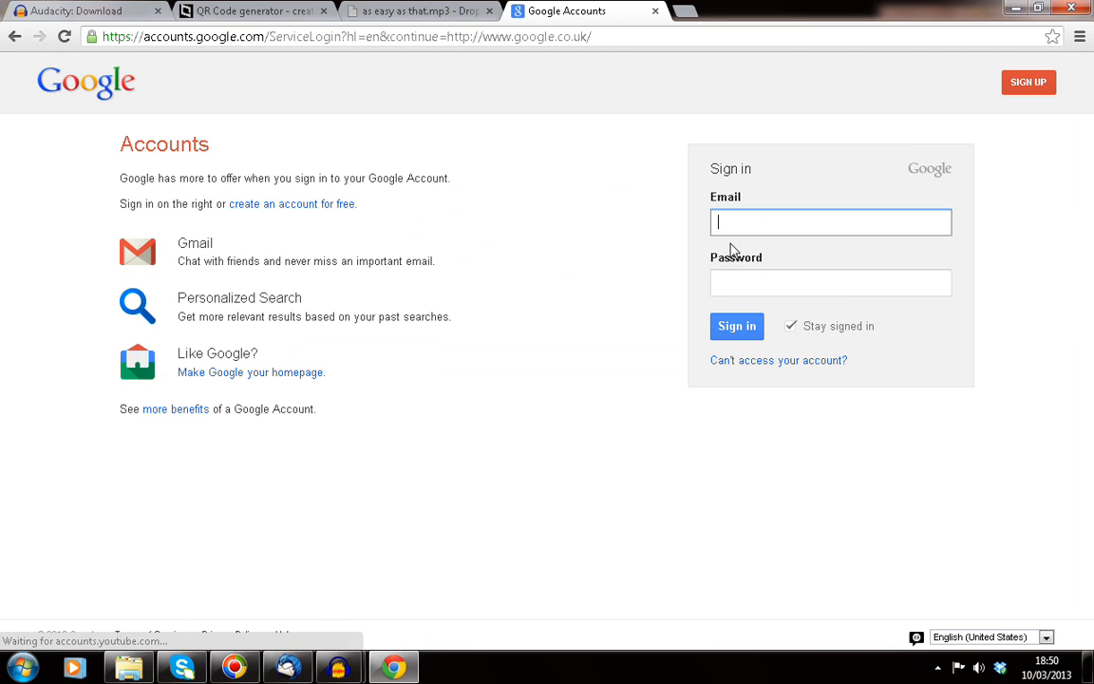
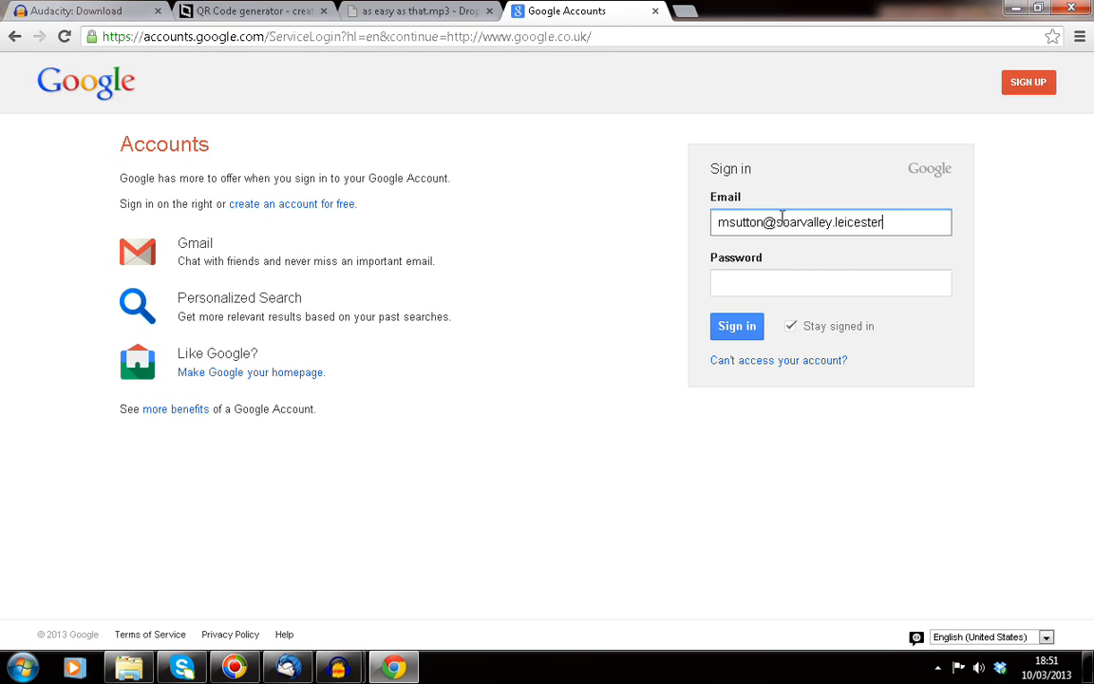
Step: Sign in with the account e-mail and password, skip saving the password, and open Google Drive
{"action": "key", "text": "Tab"}
{"action": "type", "text": "•••••••"}
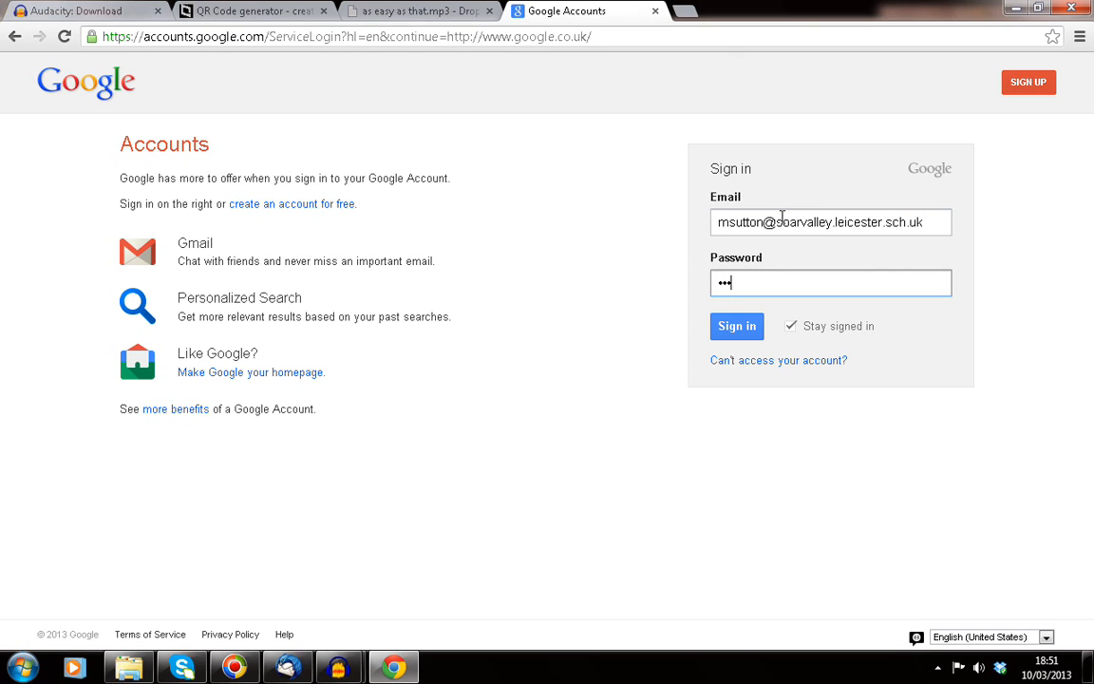
{"action": "type", "text": "•••"}
{"action": "key", "text": "Return"}
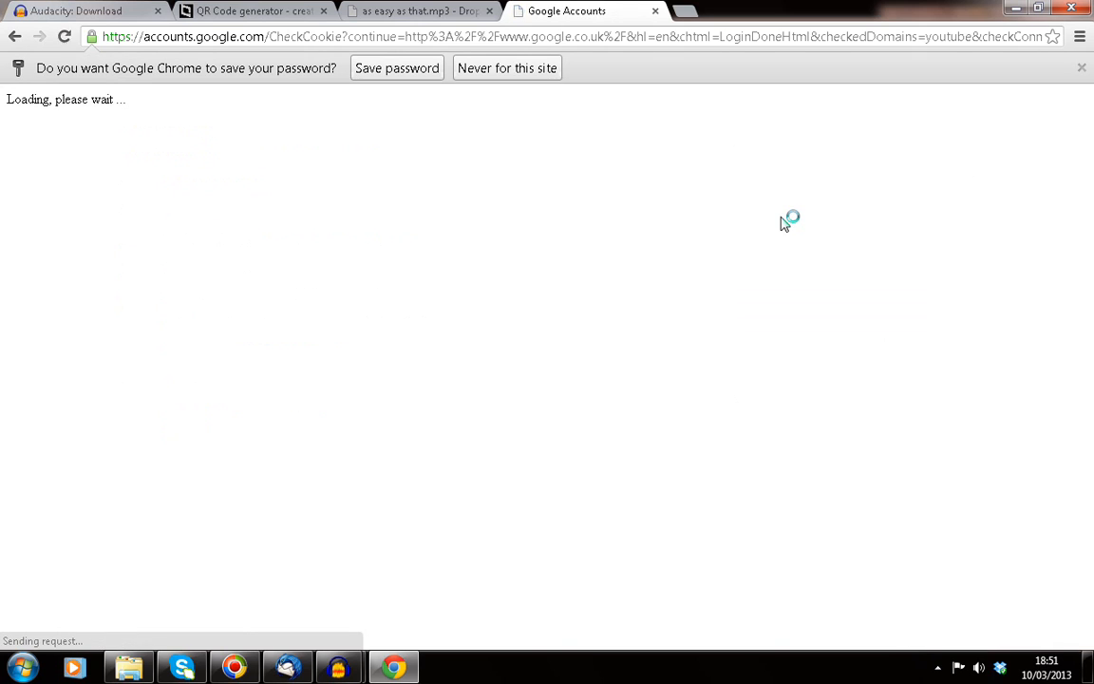
{"action": "left_click", "coordinate": [510, 70]}
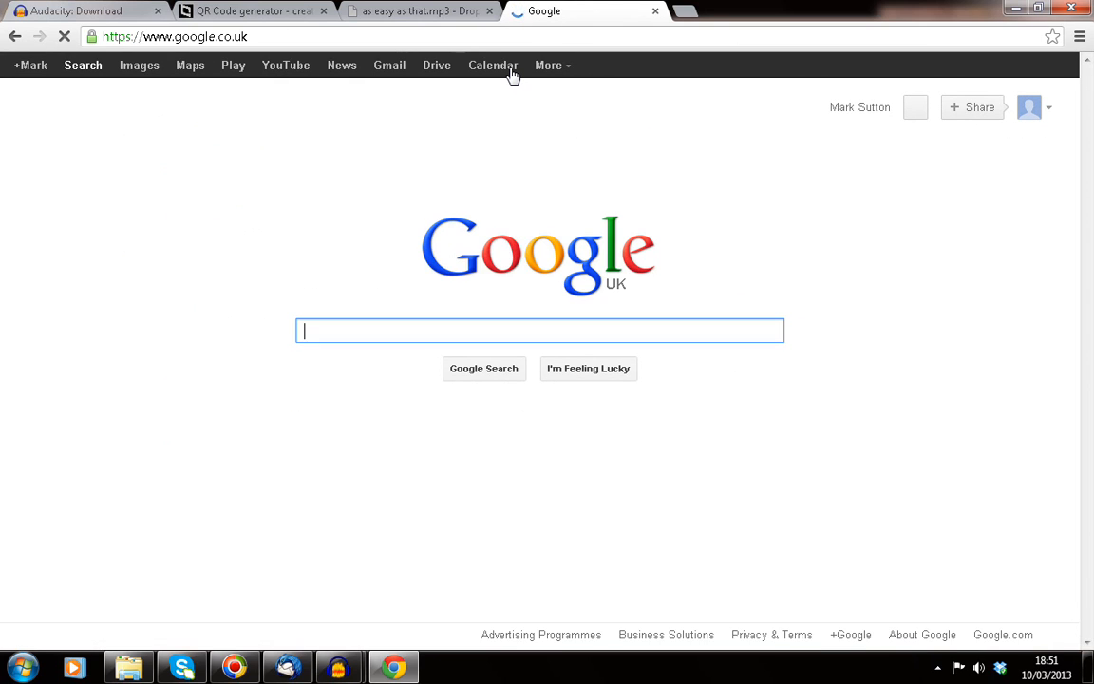
{"action": "left_click", "coordinate": [447, 74]}
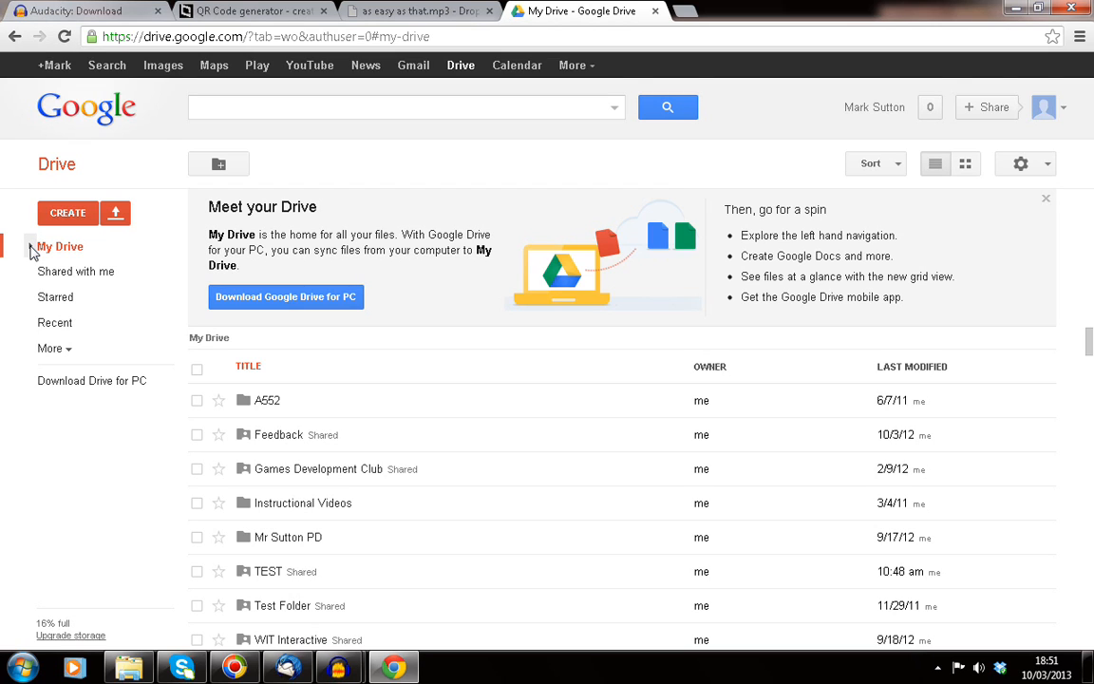
Step: Expand the My Drive folder tree and show the TEST folder's contents
{"action": "left_click", "coordinate": [31, 247]}
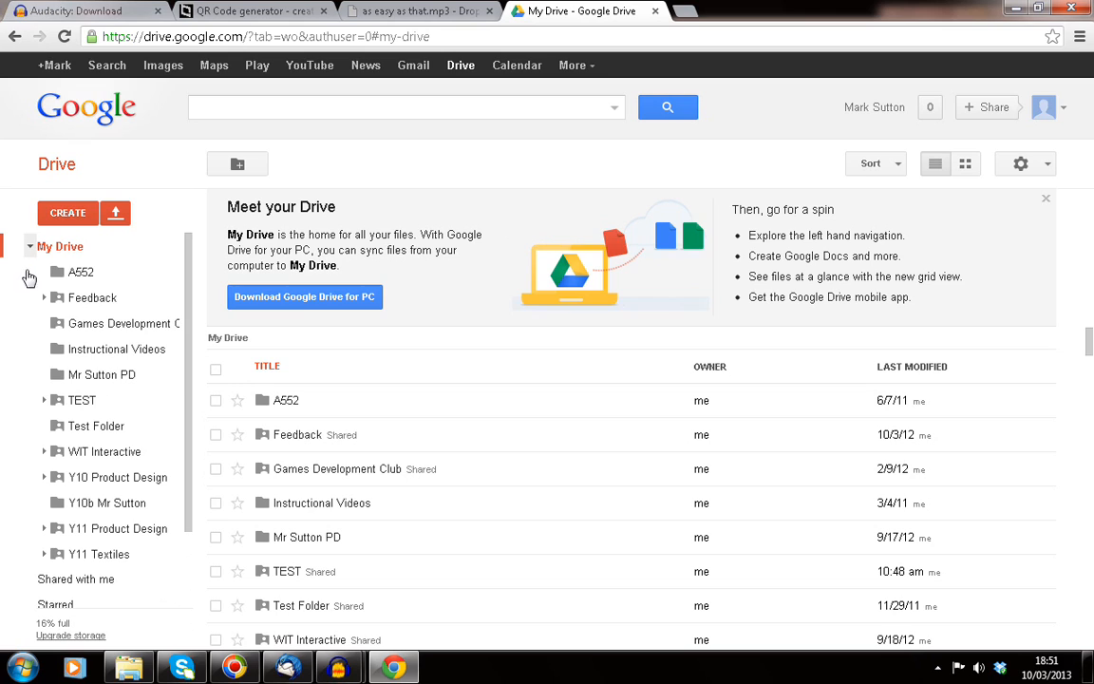
{"action": "left_click", "coordinate": [80, 401]}
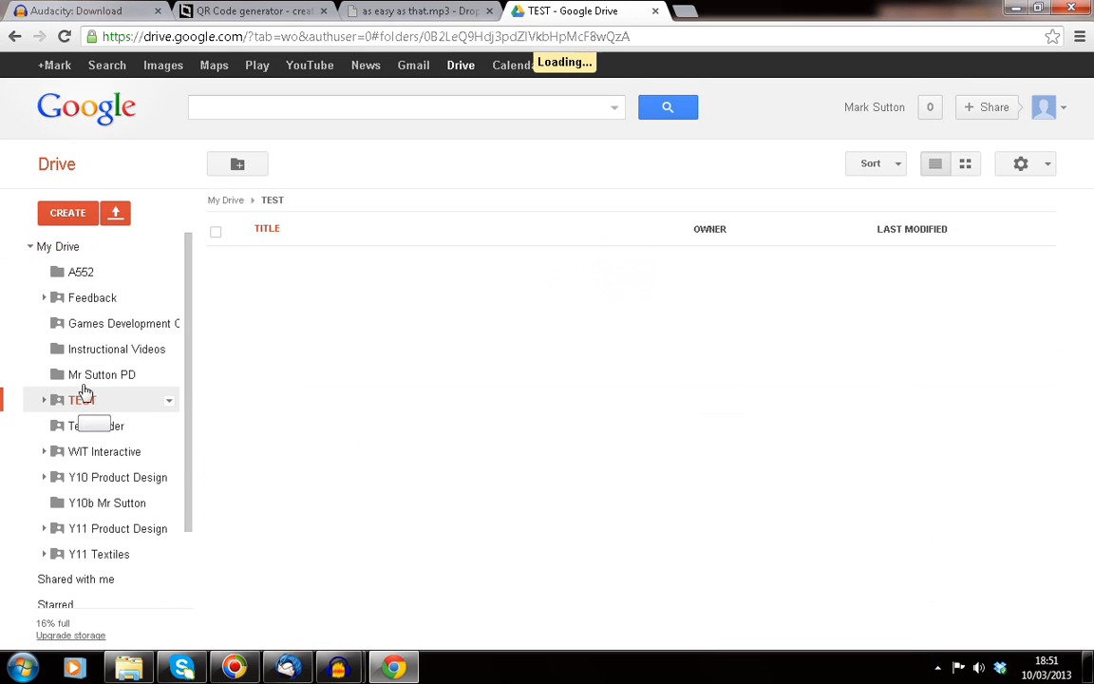
{"action": "left_click", "coordinate": [115, 213]}
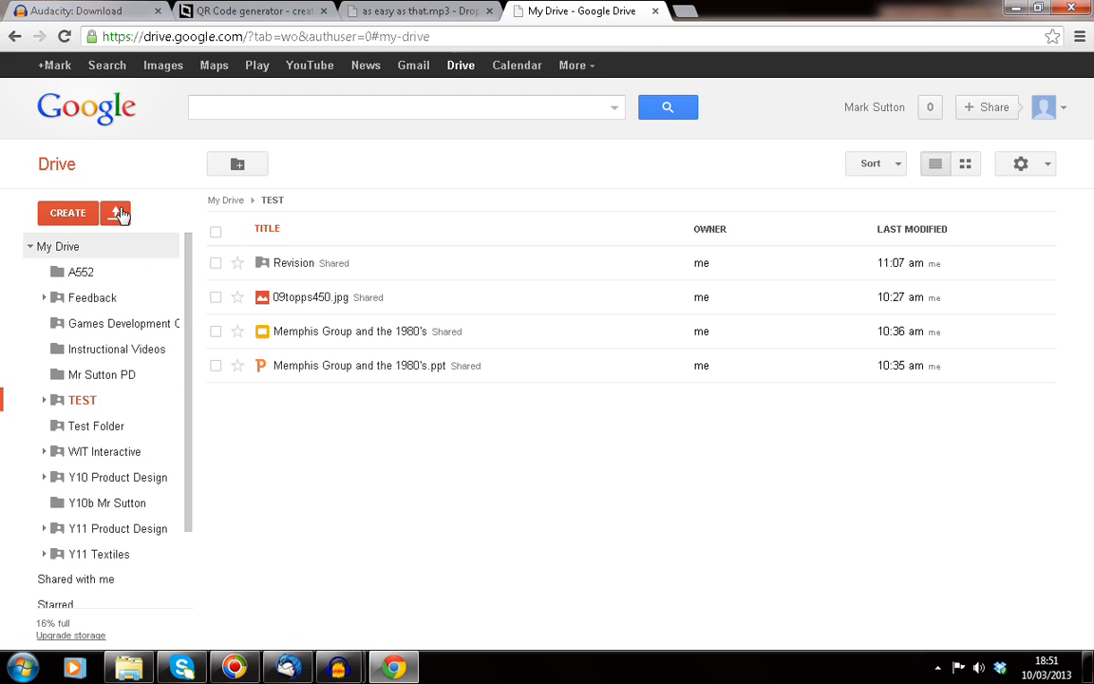
Step: Upload 'as easy as that.mp3' as a file, then open the Y10 Product Design folder
{"action": "left_click", "coordinate": [118, 214]}
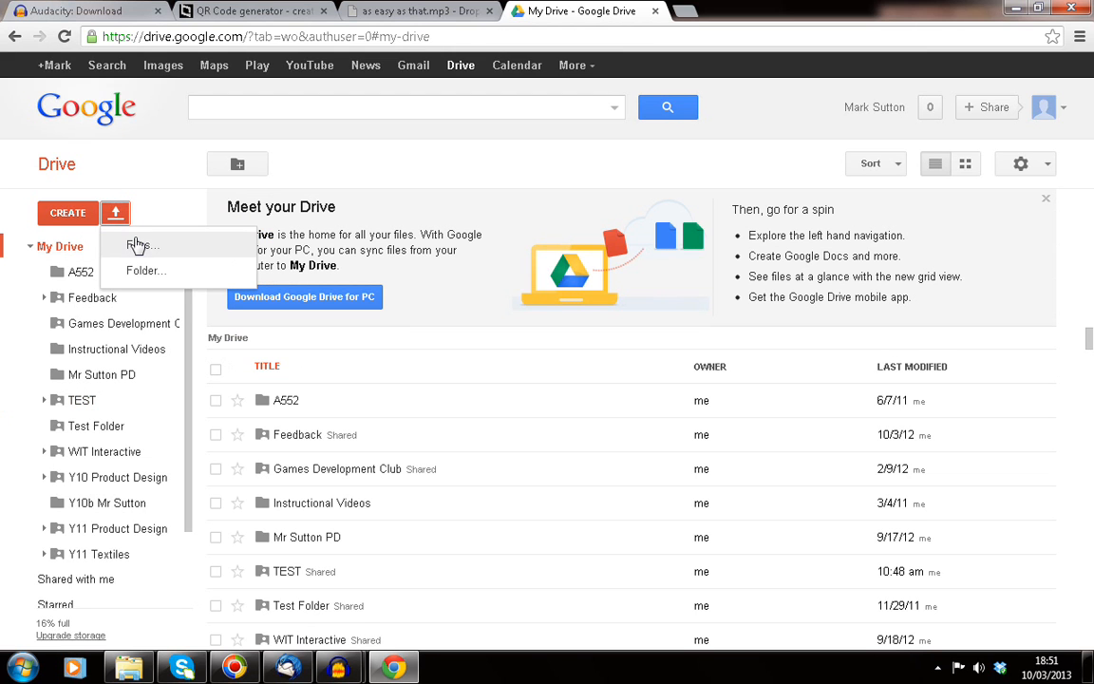
{"action": "left_click", "coordinate": [135, 245]}
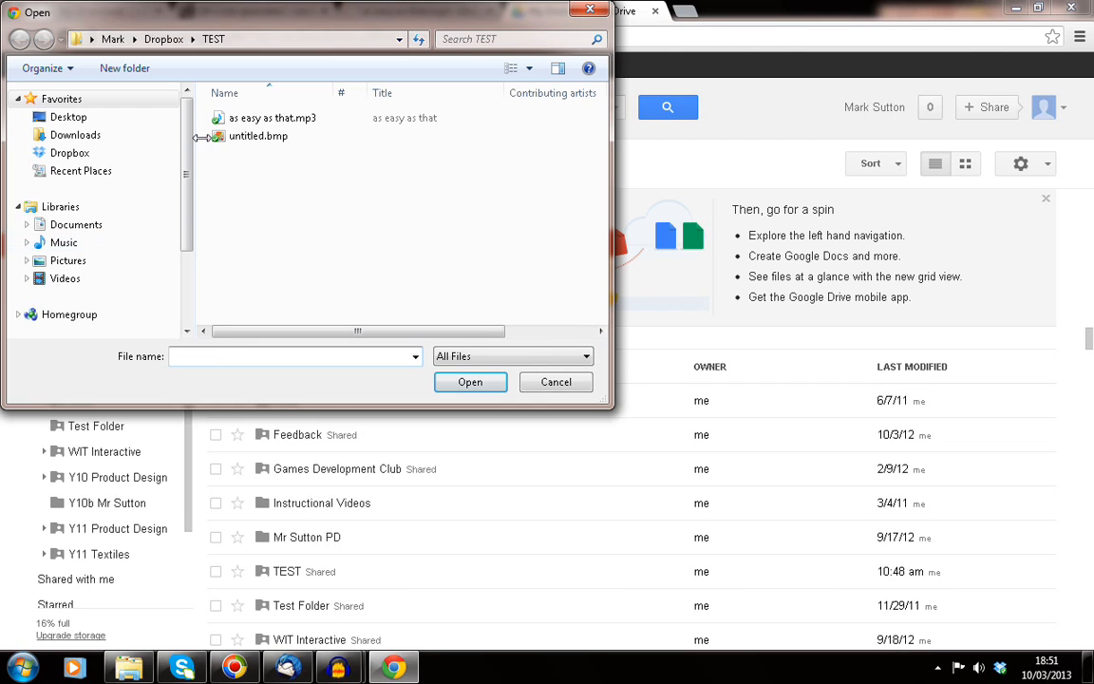
{"action": "left_click", "coordinate": [285, 121]}
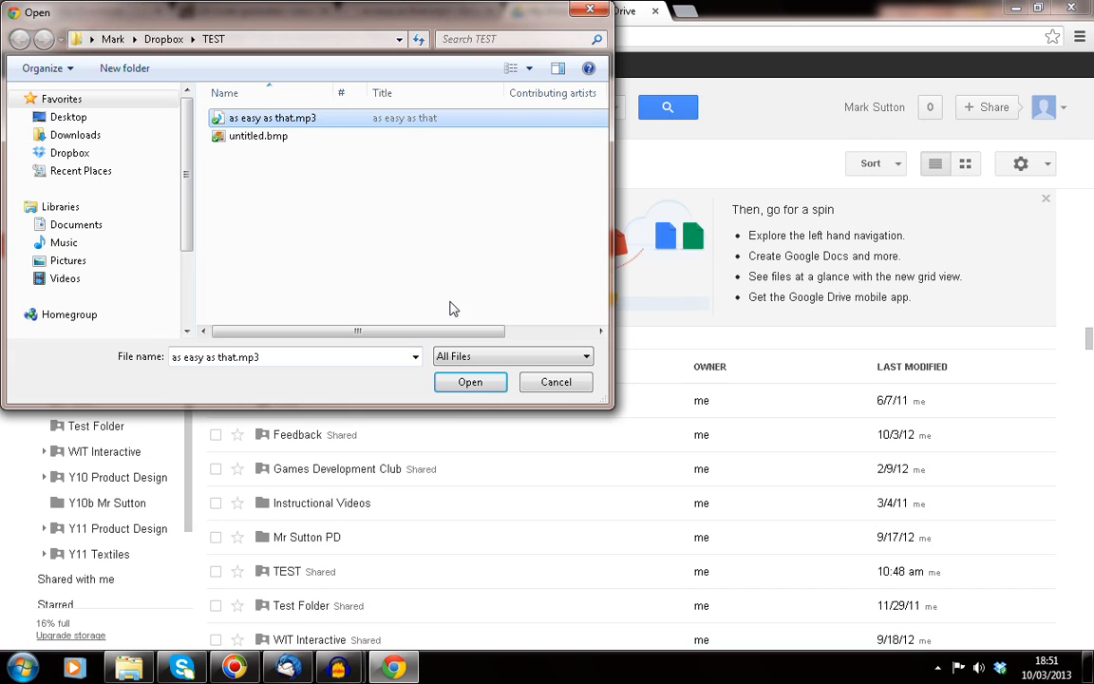
{"action": "left_click", "coordinate": [465, 386]}
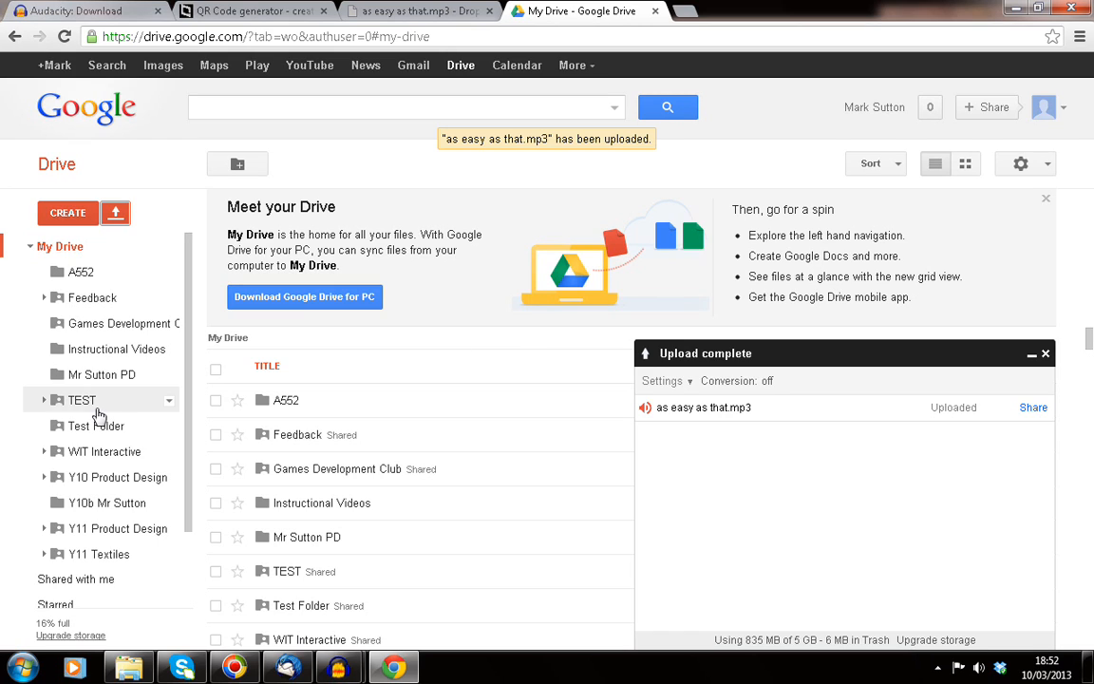
{"action": "left_click", "coordinate": [71, 480]}
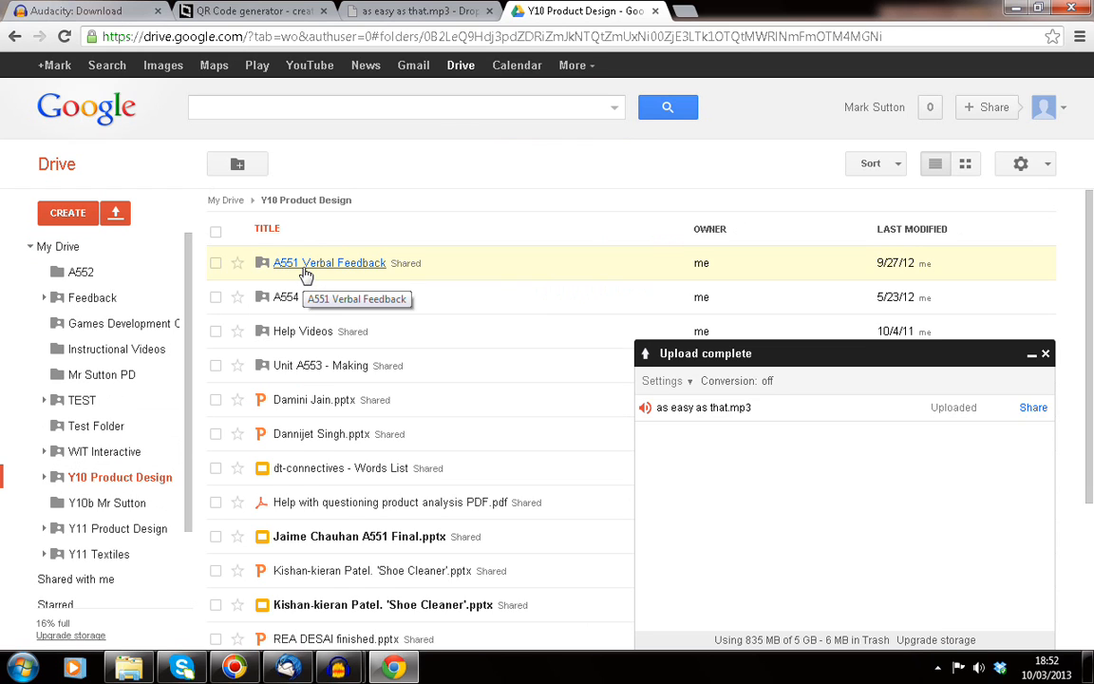
Step: Open A551 Verbal Feedback, then its 27th Sept folder of student mp3 files
{"action": "left_click", "coordinate": [306, 275]}
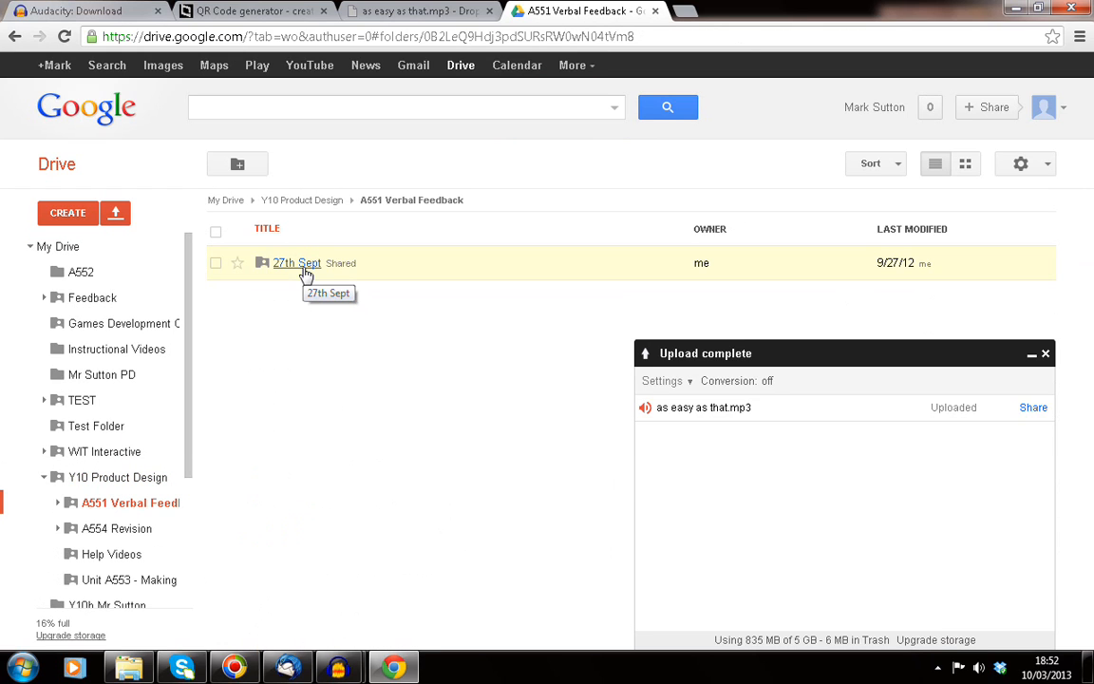
{"action": "left_click", "coordinate": [295, 274]}
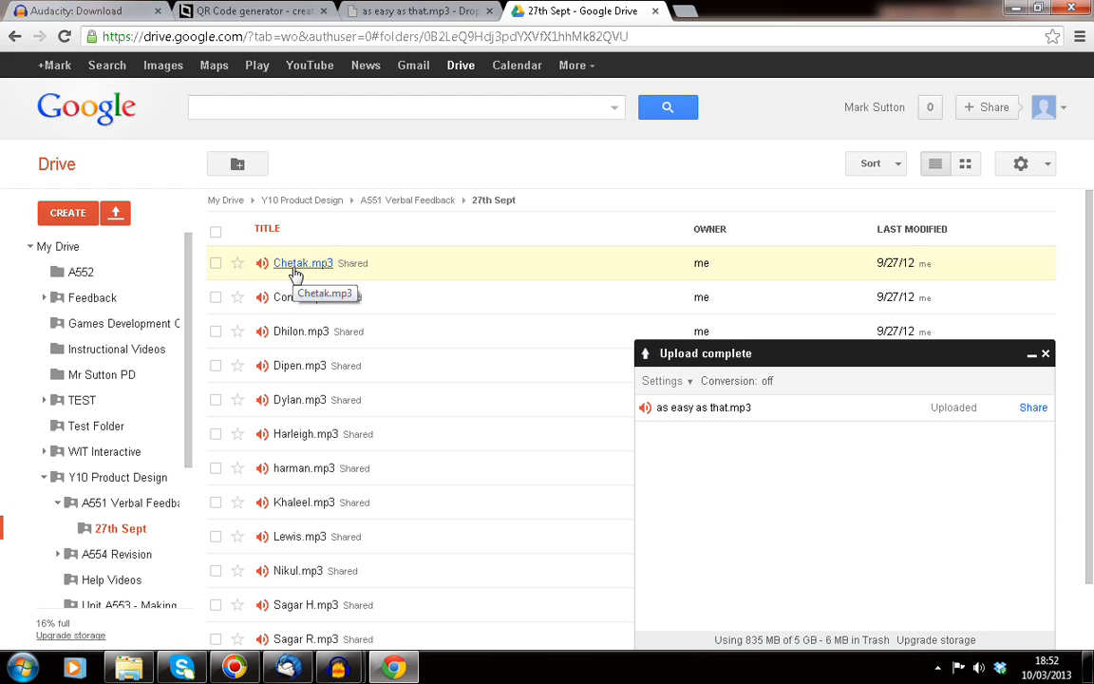
Step: Bring the Audacity project window to the front and close the File menu without exporting
{"action": "mouse_move", "coordinate": [338, 668]}
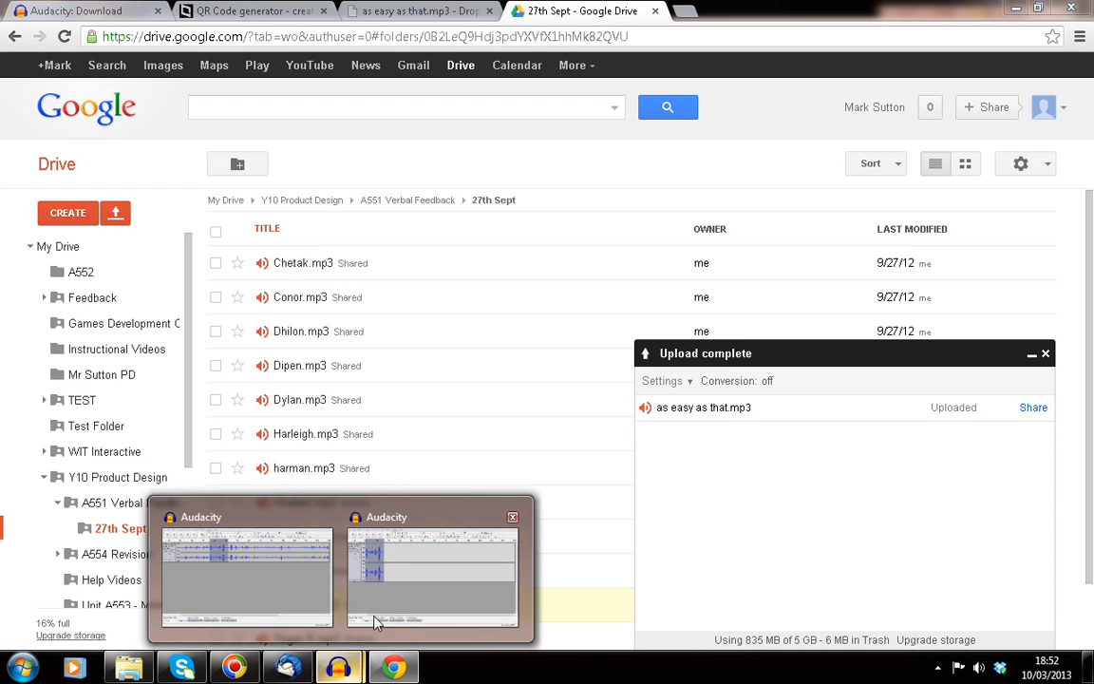
{"action": "left_click", "coordinate": [315, 587]}
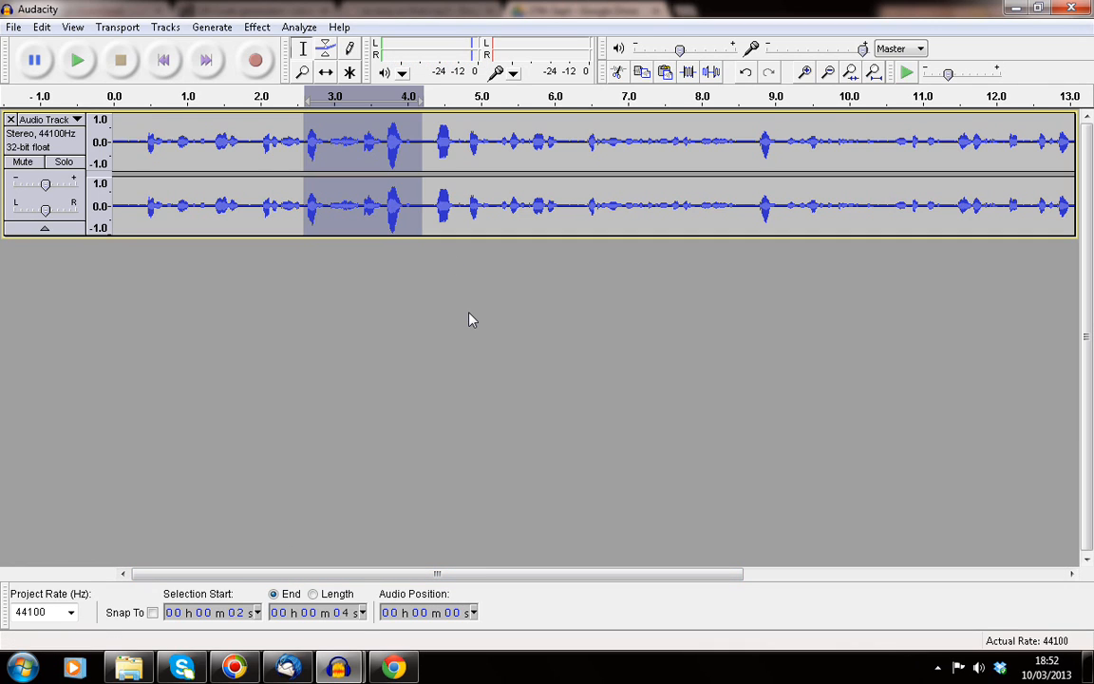
{"action": "left_click", "coordinate": [13, 26]}
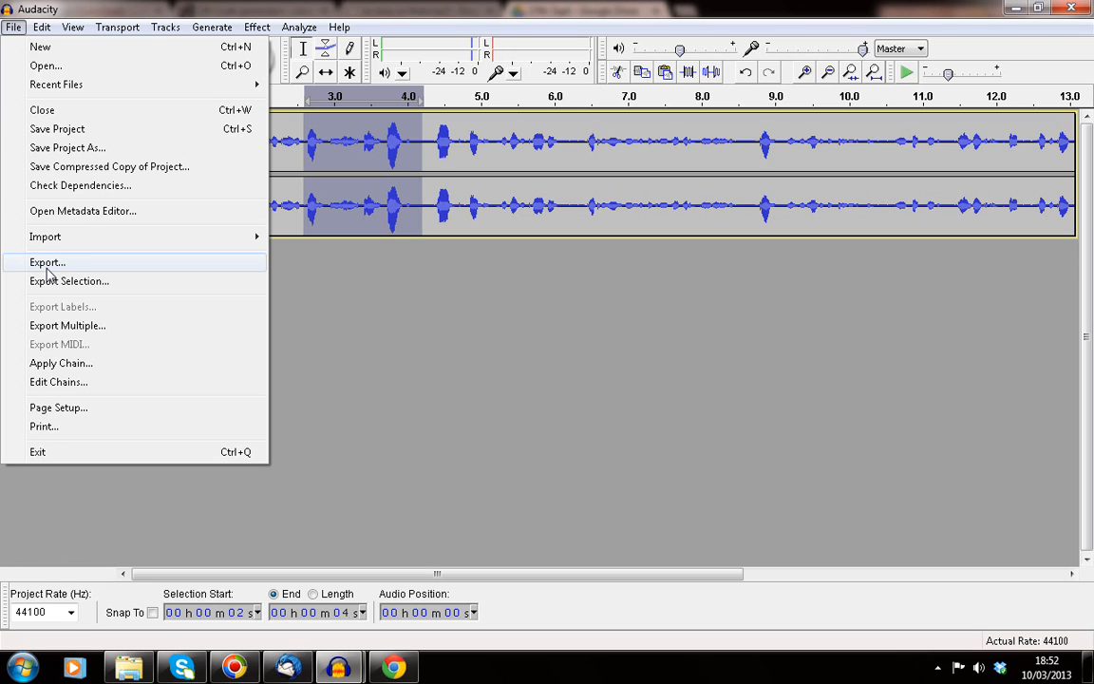
{"action": "left_click", "coordinate": [423, 7]}
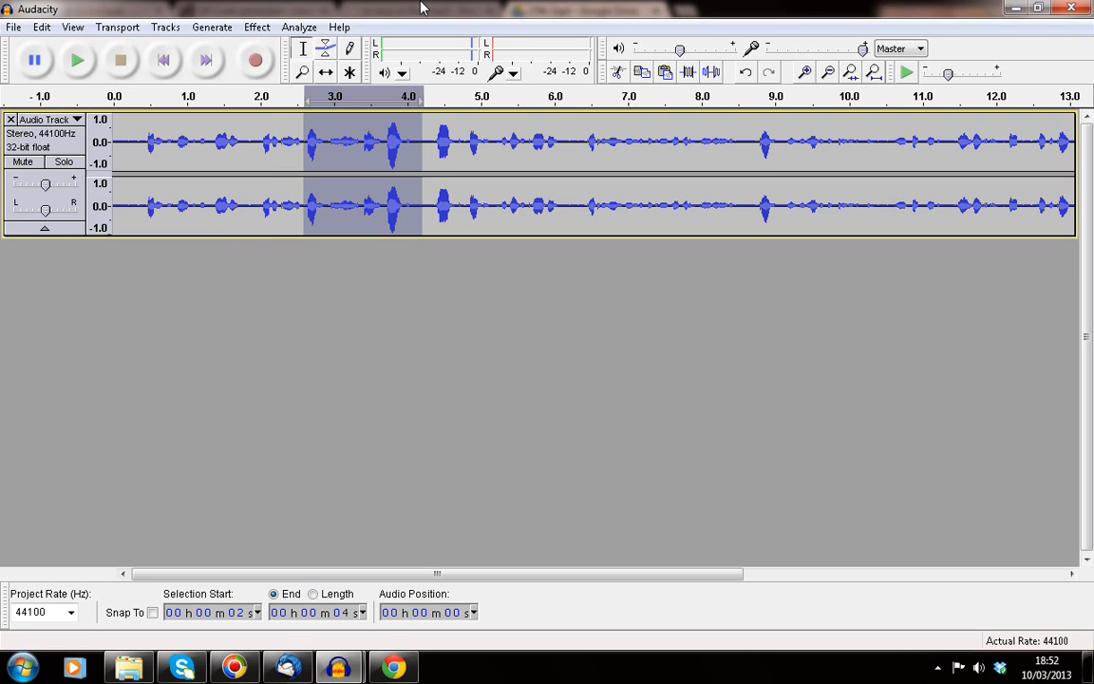